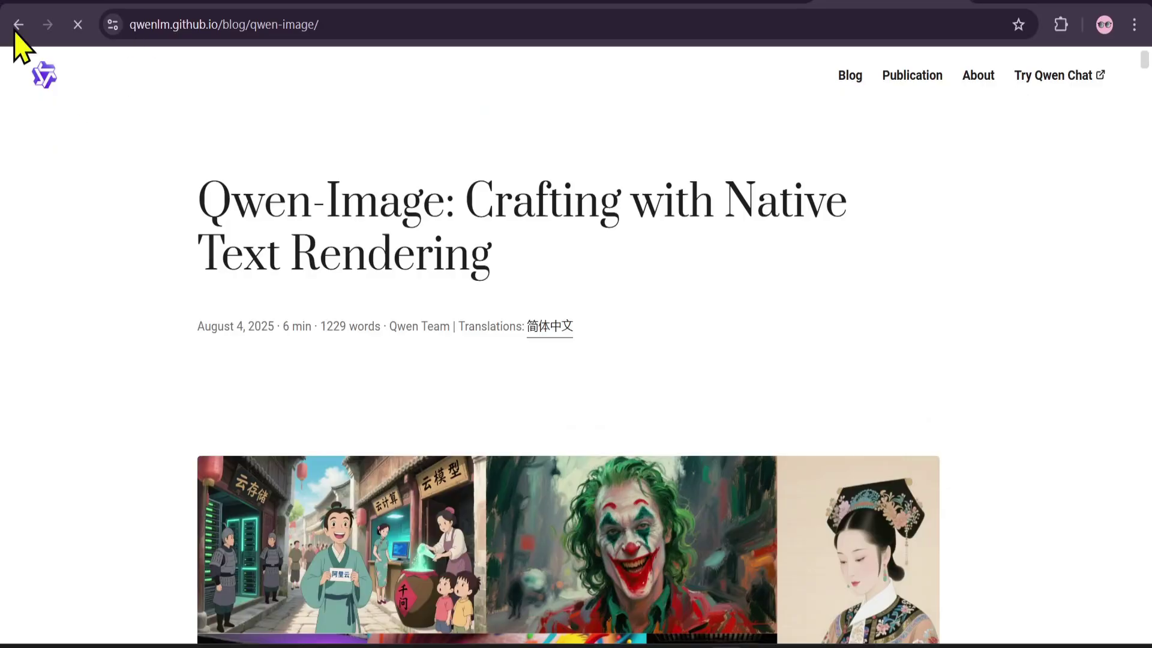
# Read the Qwen-Image post's title and intro paragraph, highlighting passages along the way.
pyautogui.moveTo(184, 197); pyautogui.dragTo(586, 278)
pyautogui.click(547, 267)
pyautogui.scroll(-5, 732, 360)
pyautogui.scroll(-3, 741, 366)
pyautogui.scroll(3, 741, 366)
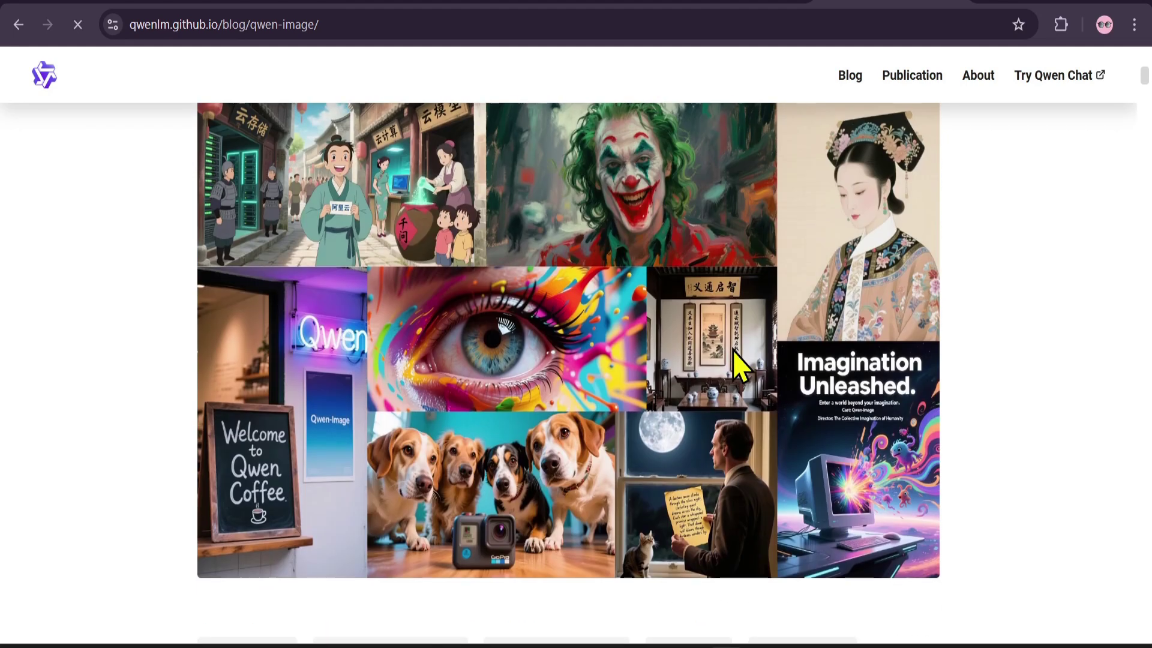
pyautogui.scroll(-5, 740, 366)
pyautogui.scroll(-3, 741, 366)
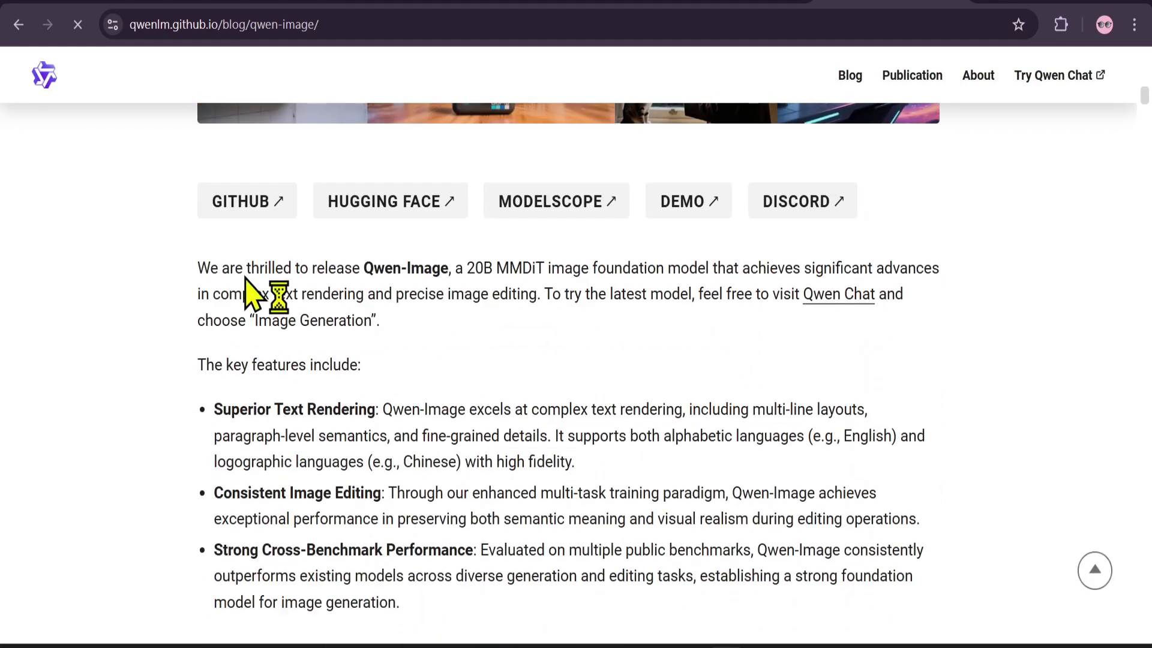
pyautogui.moveTo(442, 268); pyautogui.dragTo(918, 276)
pyautogui.click(654, 353)
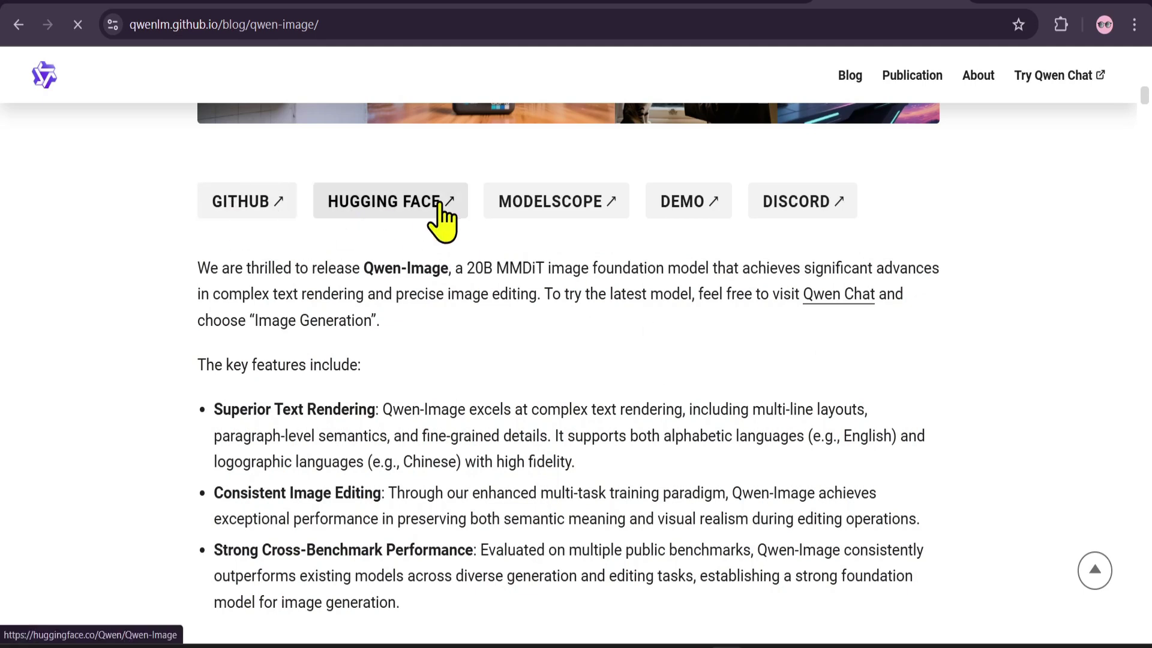
# Read through the key-features bullets and continue down to the benchmark radar charts.
pyautogui.scroll(-2, 480, 311)
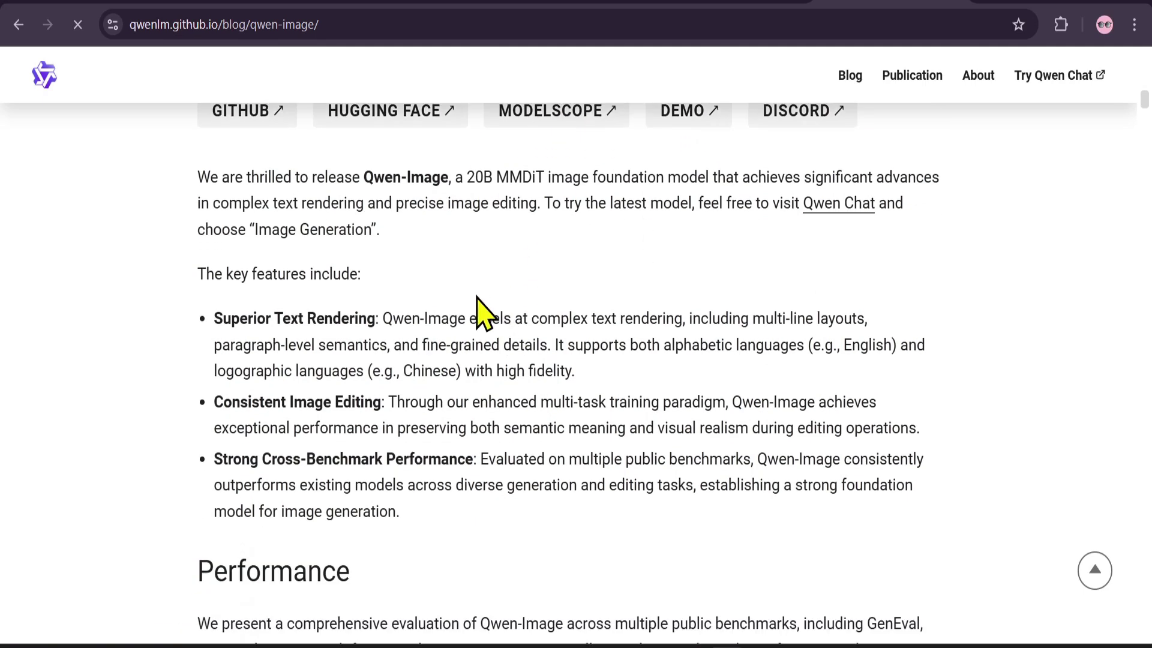
pyautogui.moveTo(254, 230); pyautogui.dragTo(404, 250)
pyautogui.click(368, 296)
pyautogui.scroll(-2, 360, 282)
pyautogui.moveTo(216, 226); pyautogui.dragTo(604, 303)
pyautogui.click(606, 303)
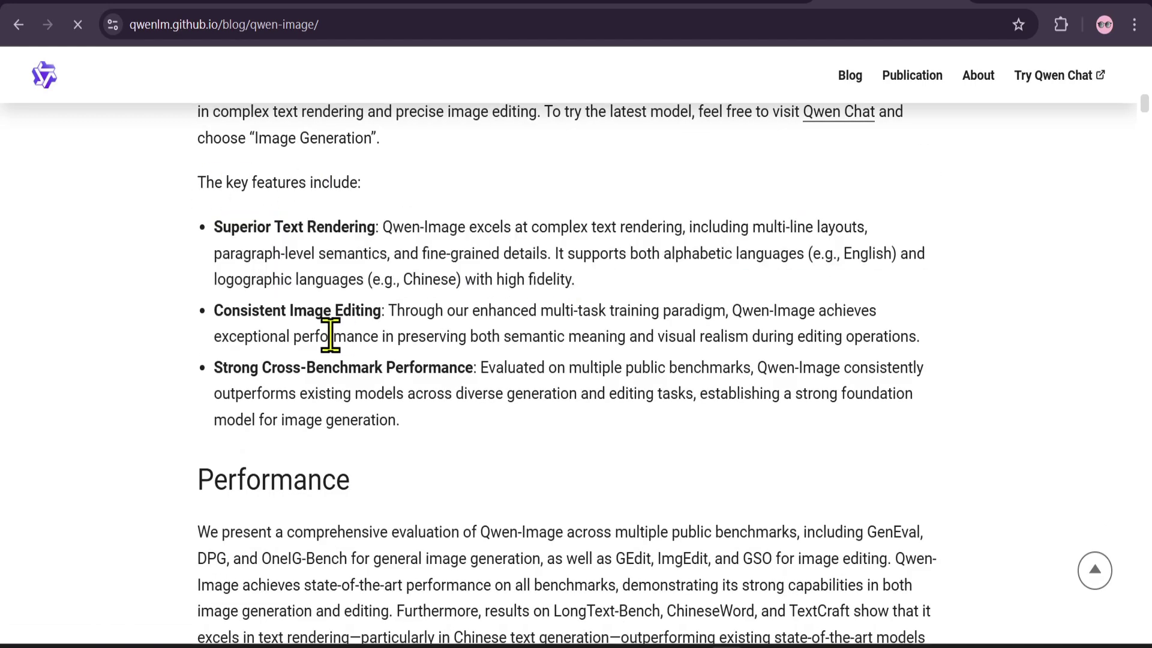
pyautogui.moveTo(226, 316); pyautogui.dragTo(883, 337)
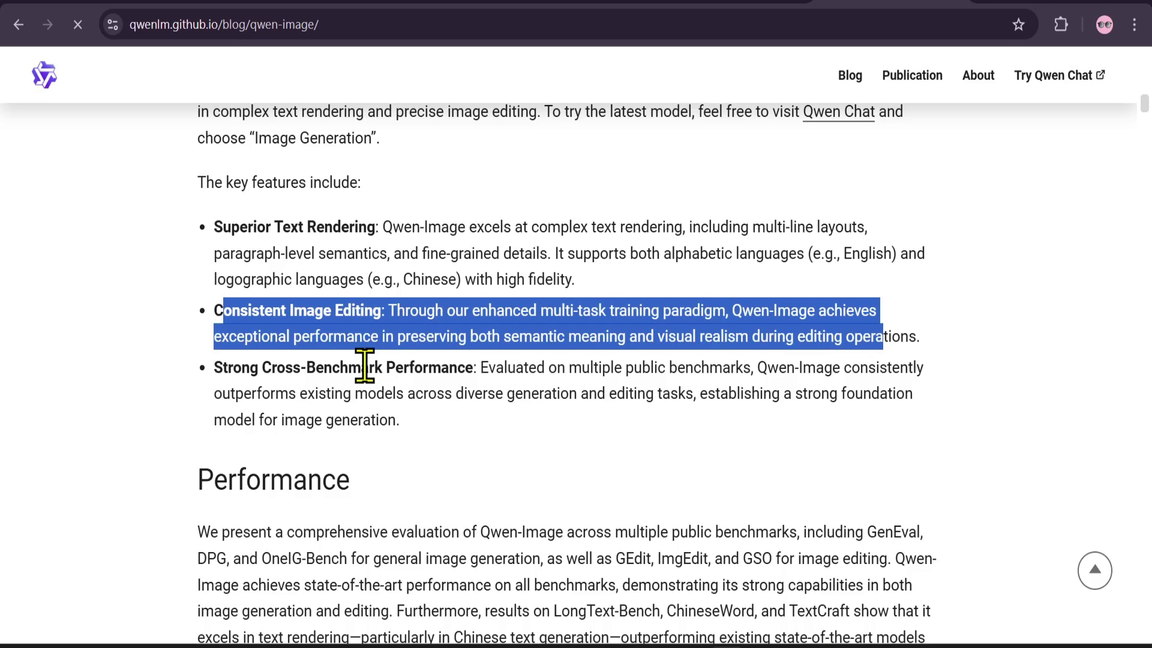
pyautogui.moveTo(215, 367); pyautogui.dragTo(428, 435)
pyautogui.click(489, 363)
pyautogui.scroll(-10, 424, 366)
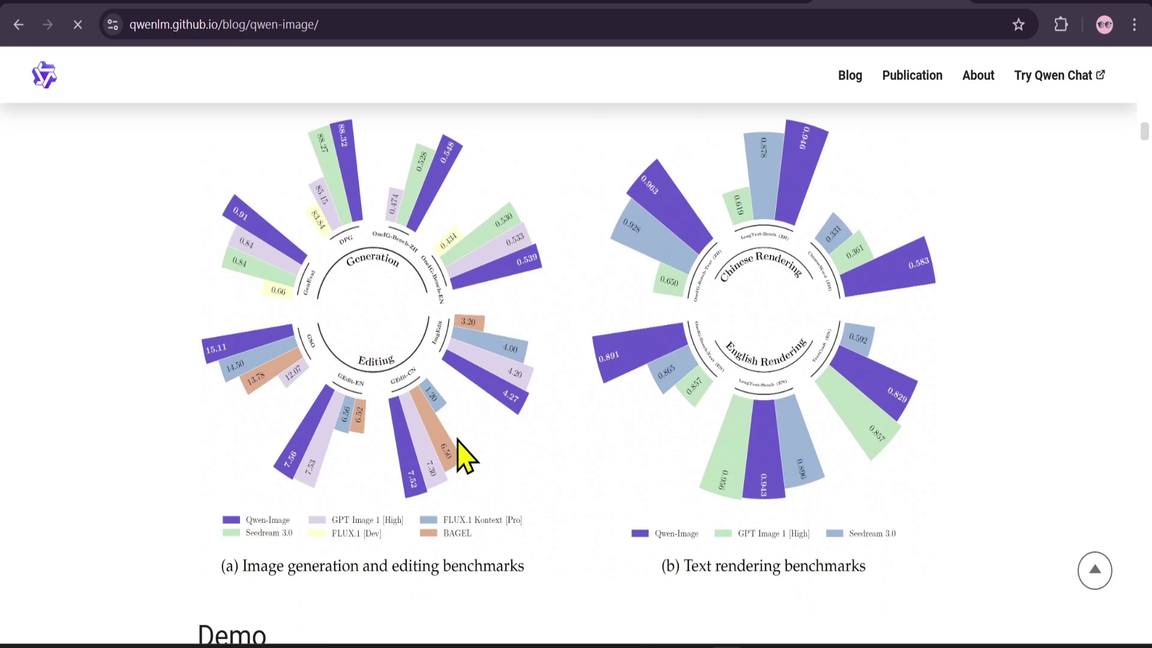
# Browse the Demo section examples, highlighting the bookstore prompt.
pyautogui.scroll(-12, 556, 378)
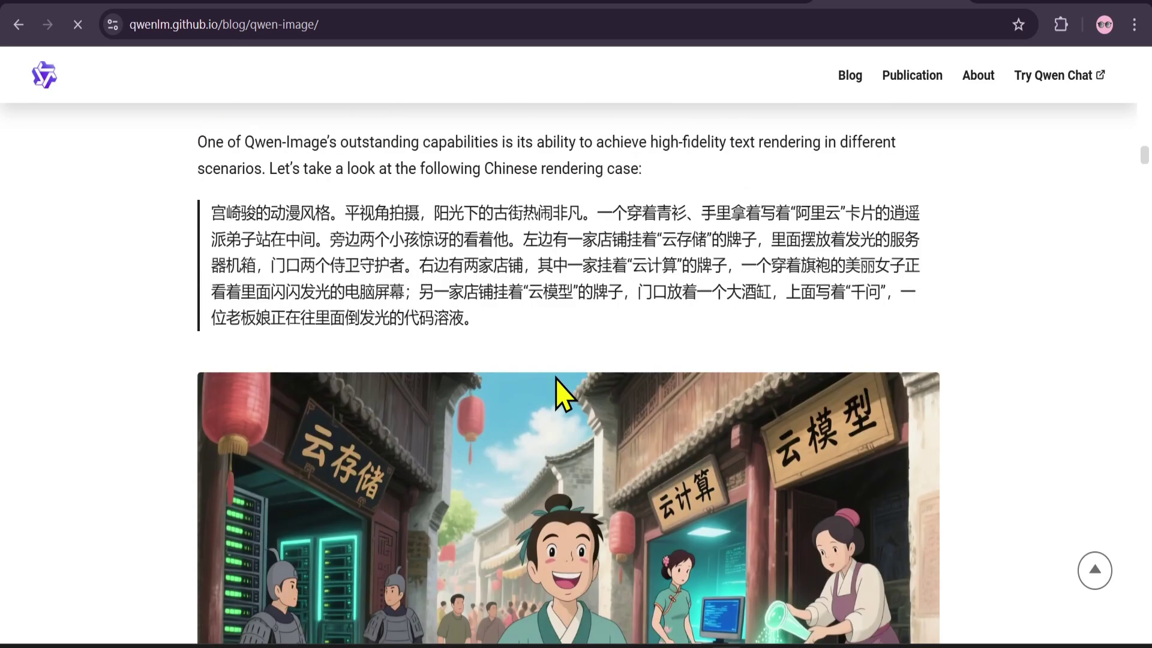
pyautogui.scroll(3, 556, 379)
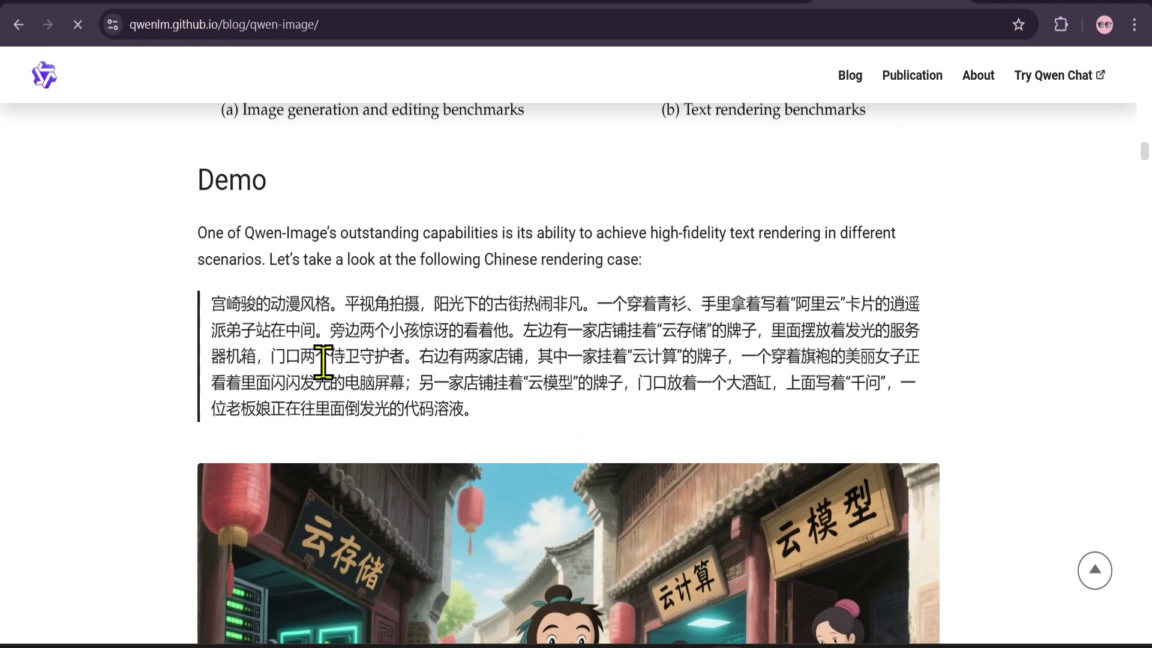
pyautogui.scroll(-8, 592, 419)
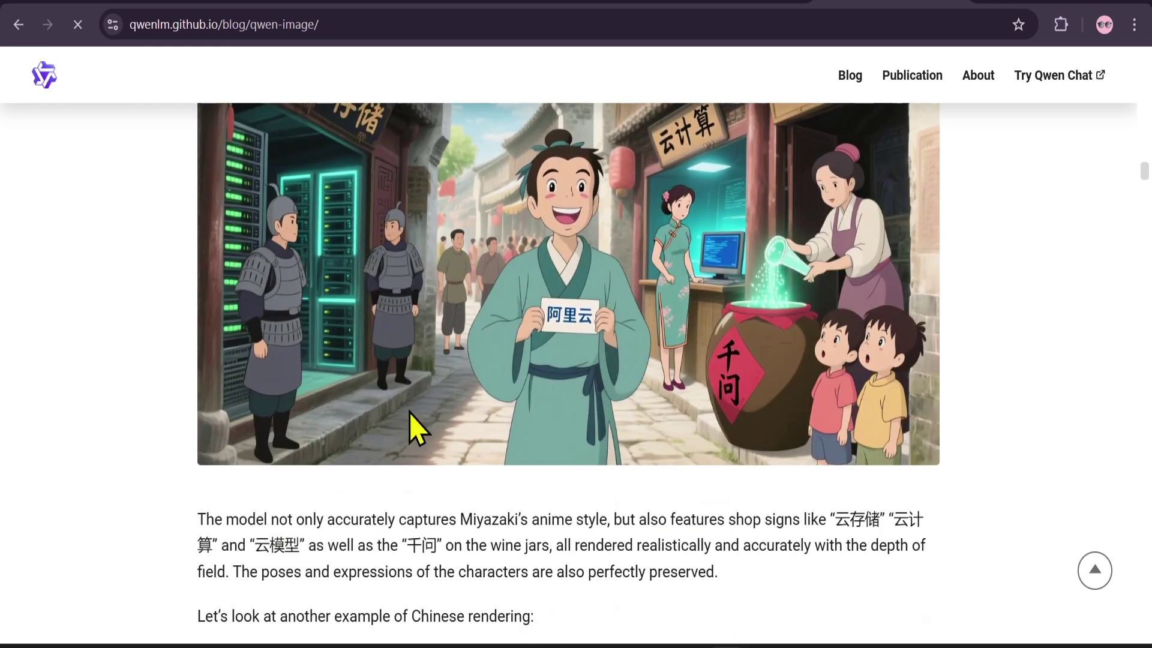
pyautogui.scroll(-6, 409, 412)
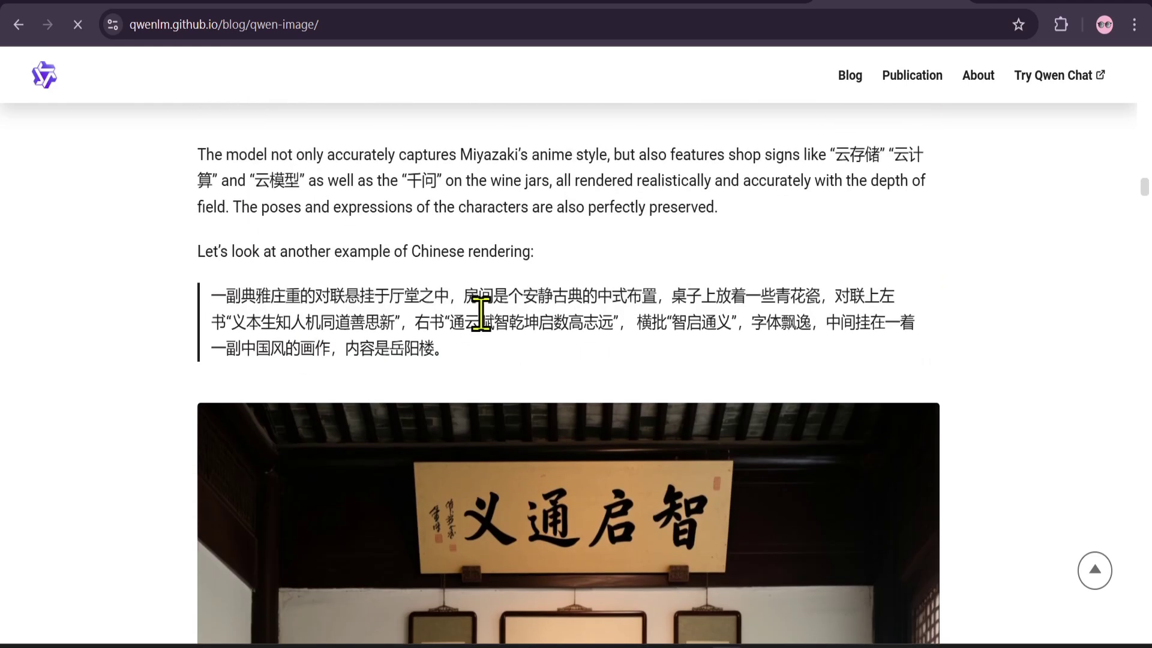
pyautogui.scroll(-12, 481, 312)
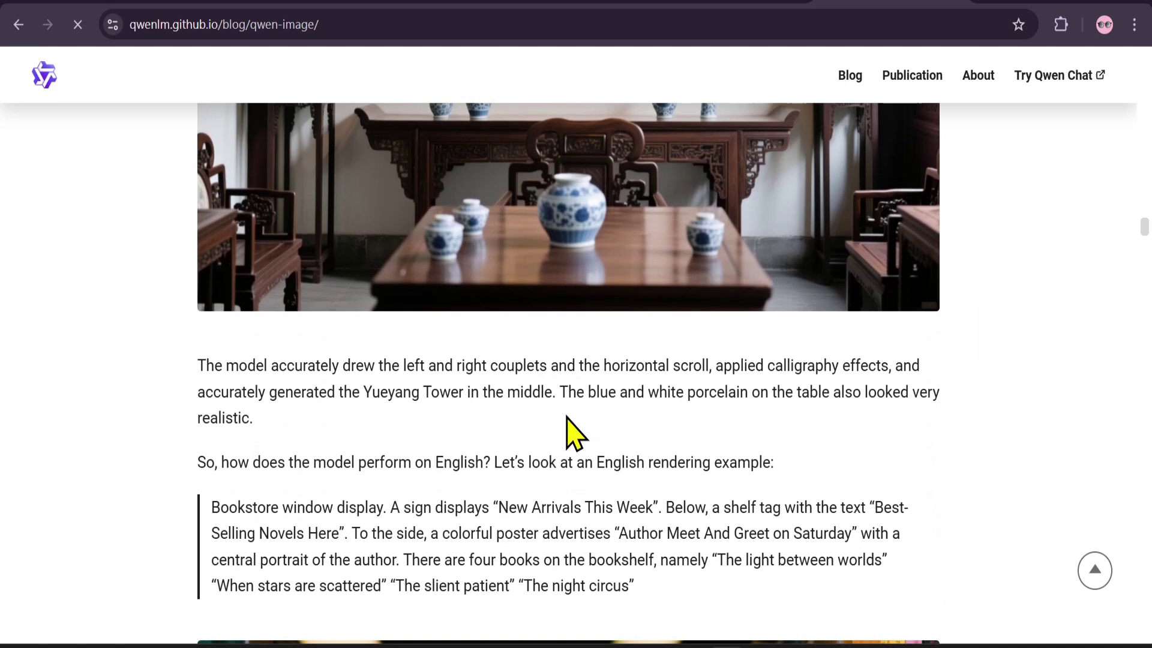
pyautogui.scroll(-5, 573, 431)
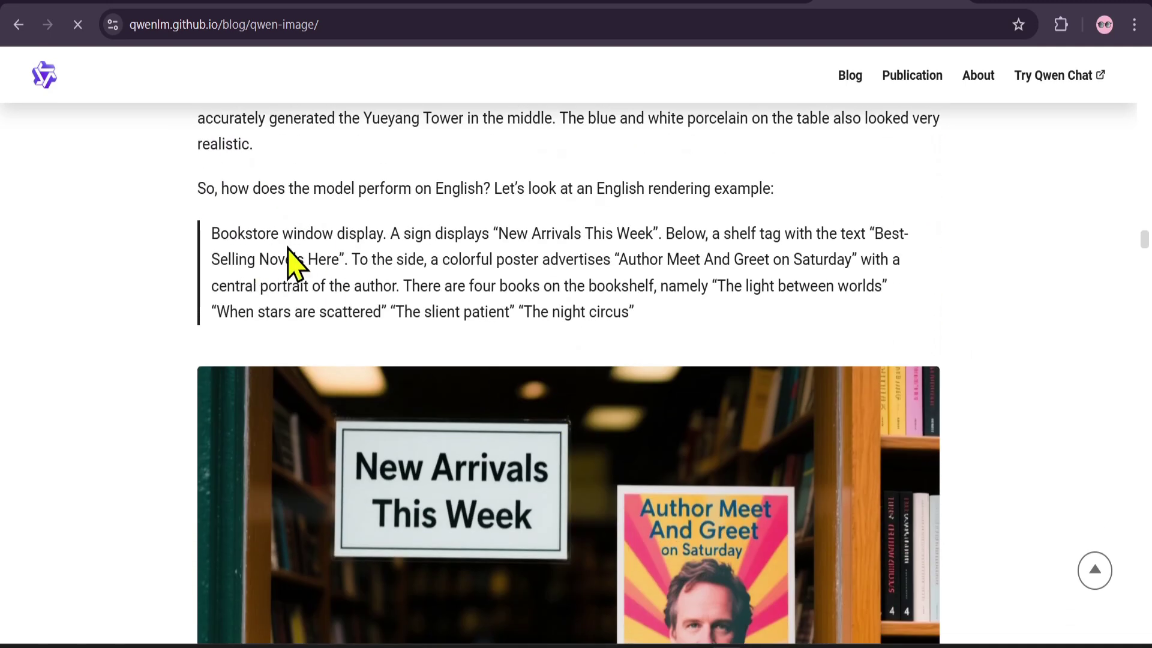
pyautogui.scroll(-5, 617, 353)
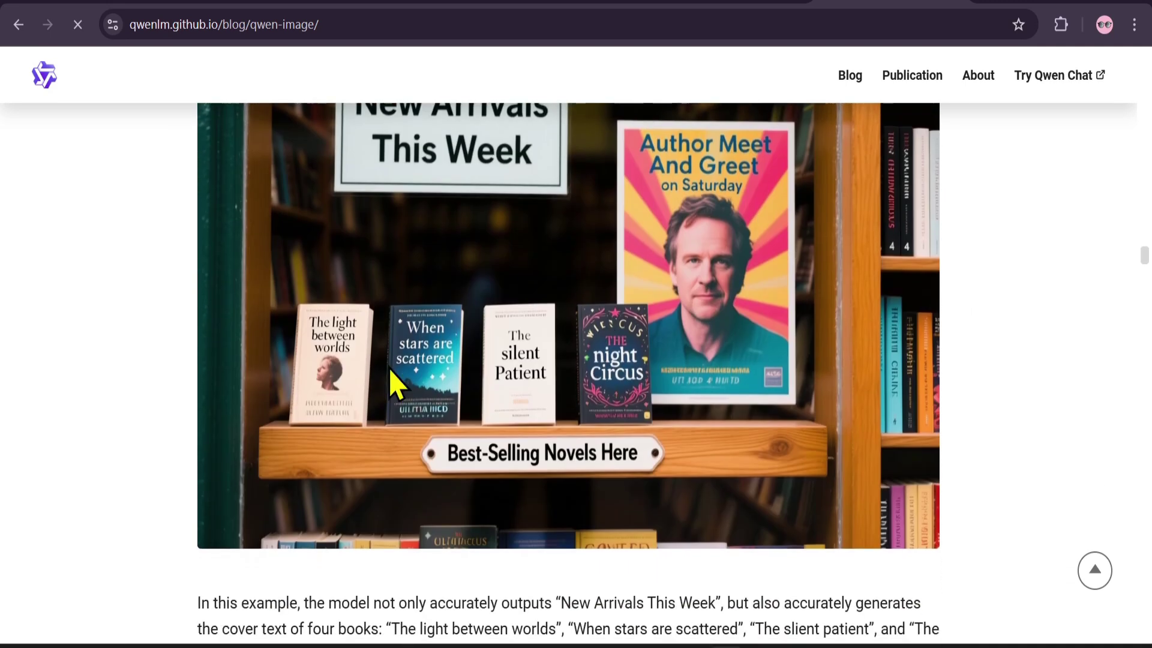
pyautogui.scroll(8, 676, 421)
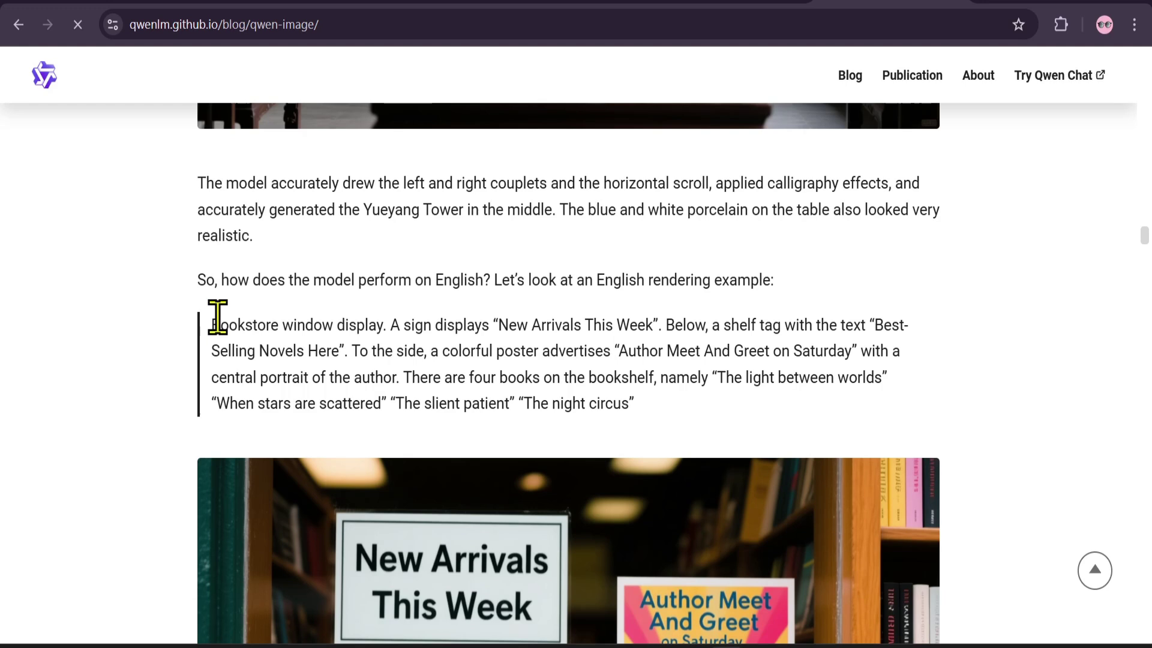
pyautogui.moveTo(220, 325); pyautogui.dragTo(630, 396)
pyautogui.click(642, 419)
# Scroll through the image-editing examples to the end of the post.
pyautogui.scroll(-5, 516, 458)
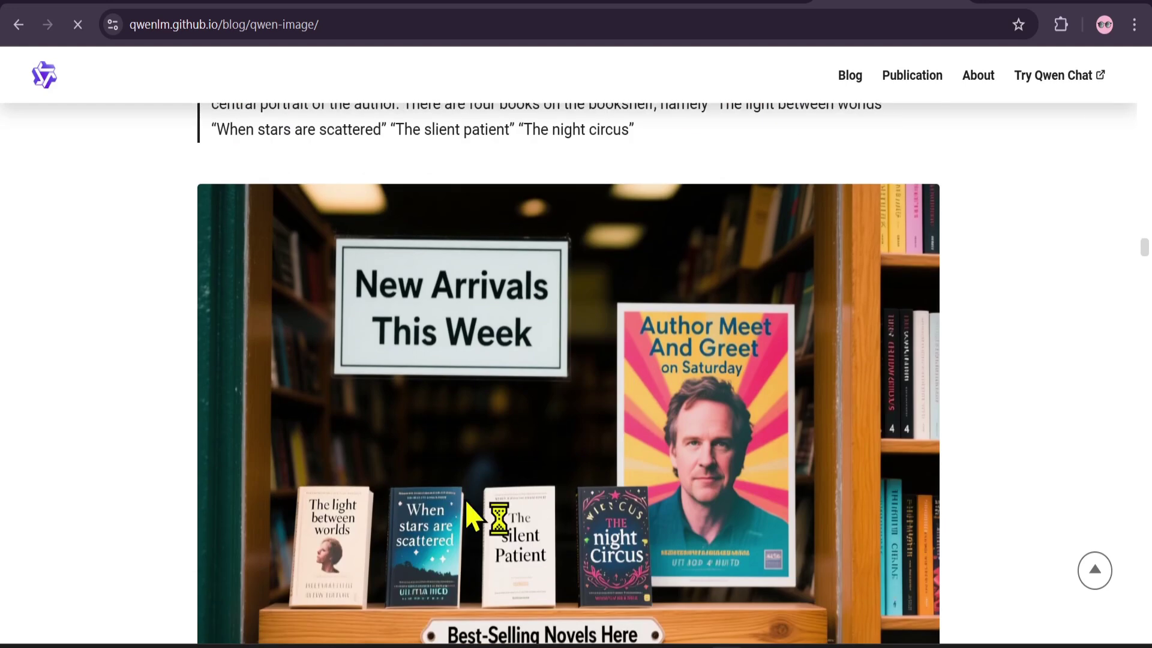
pyautogui.scroll(-3, 503, 420)
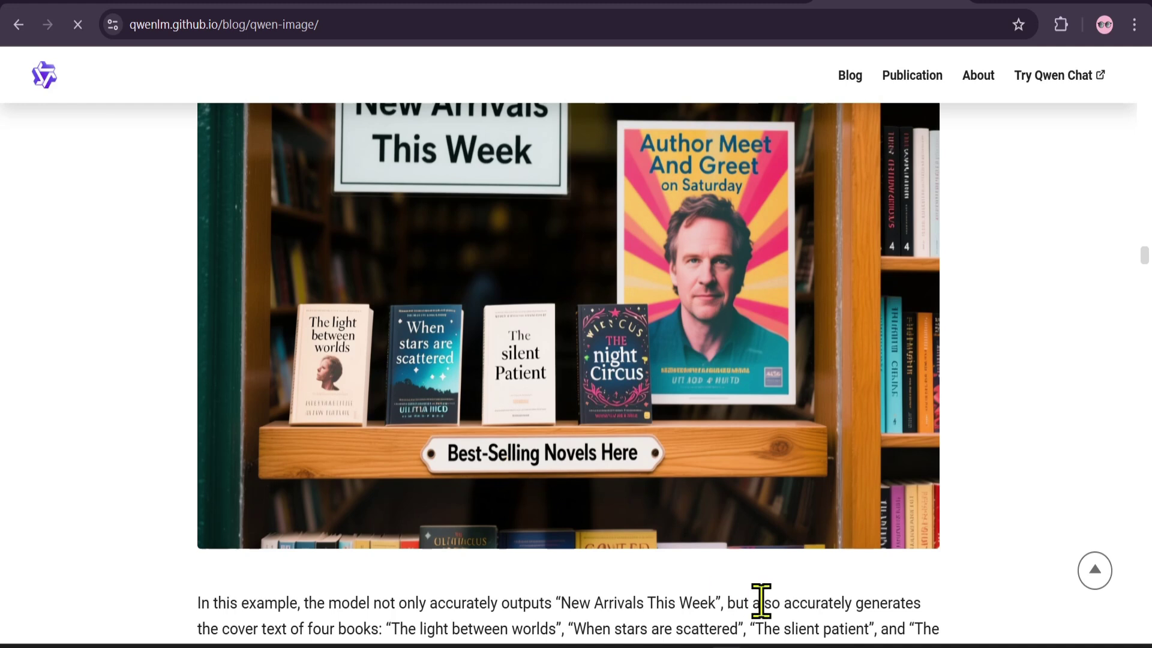
pyautogui.scroll(-15, 532, 447)
pyautogui.scroll(5, 532, 448)
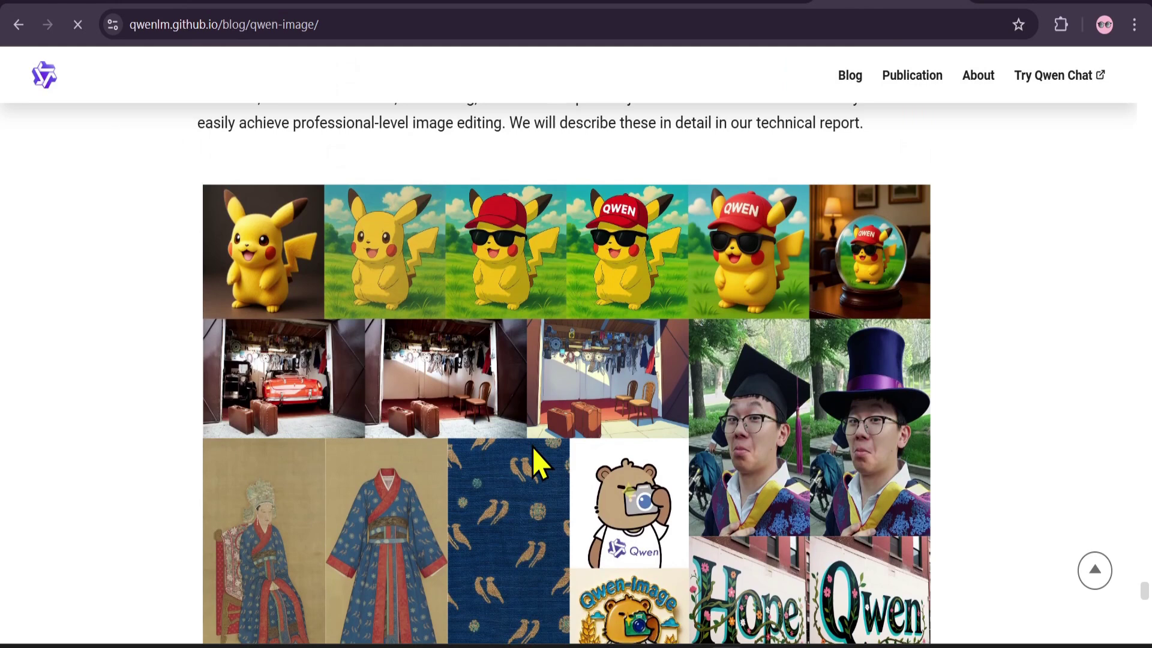
pyautogui.scroll(5, 351, 382)
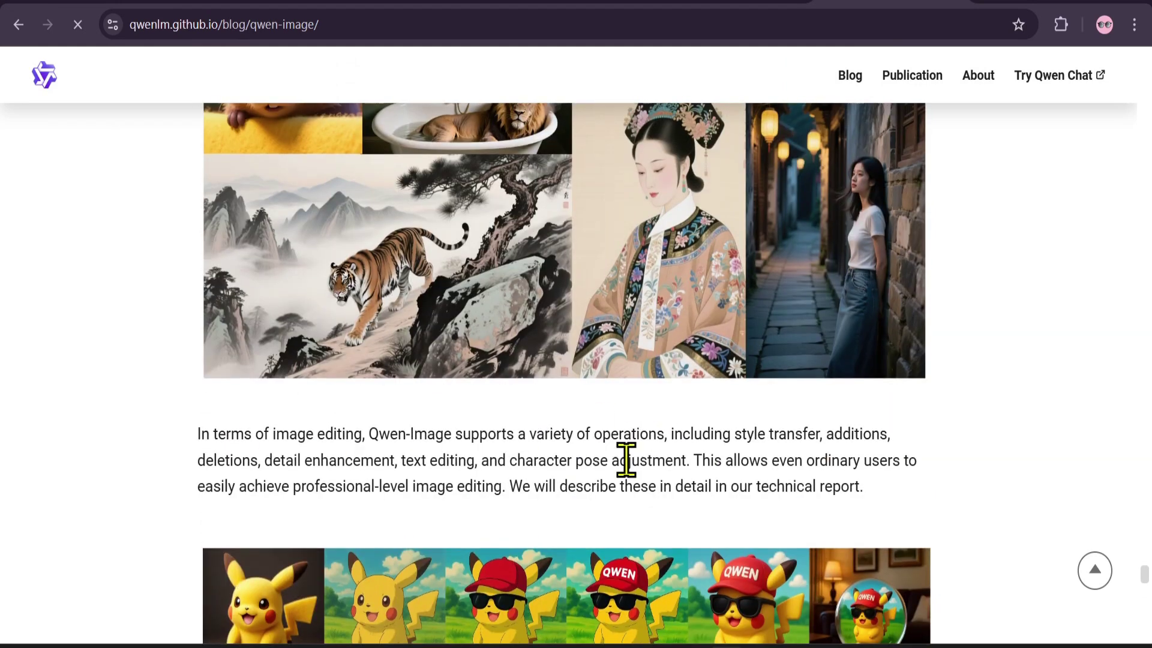
pyautogui.scroll(-12, 627, 473)
pyautogui.scroll(-9, 636, 500)
pyautogui.scroll(4, 642, 501)
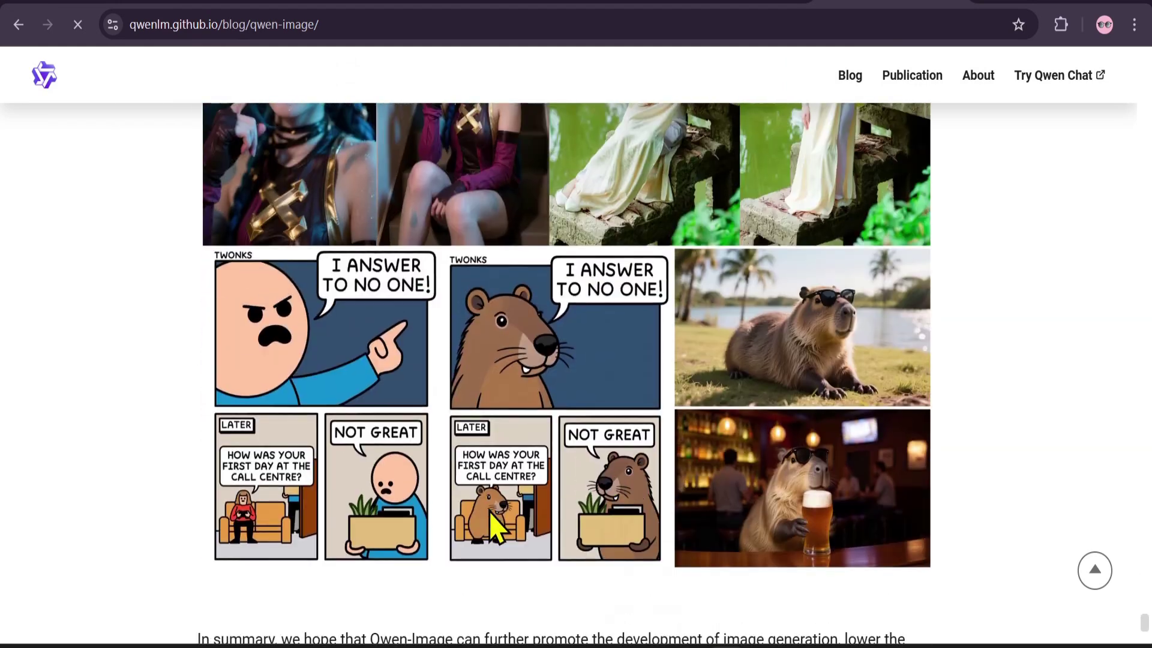
pyautogui.scroll(-4, 501, 527)
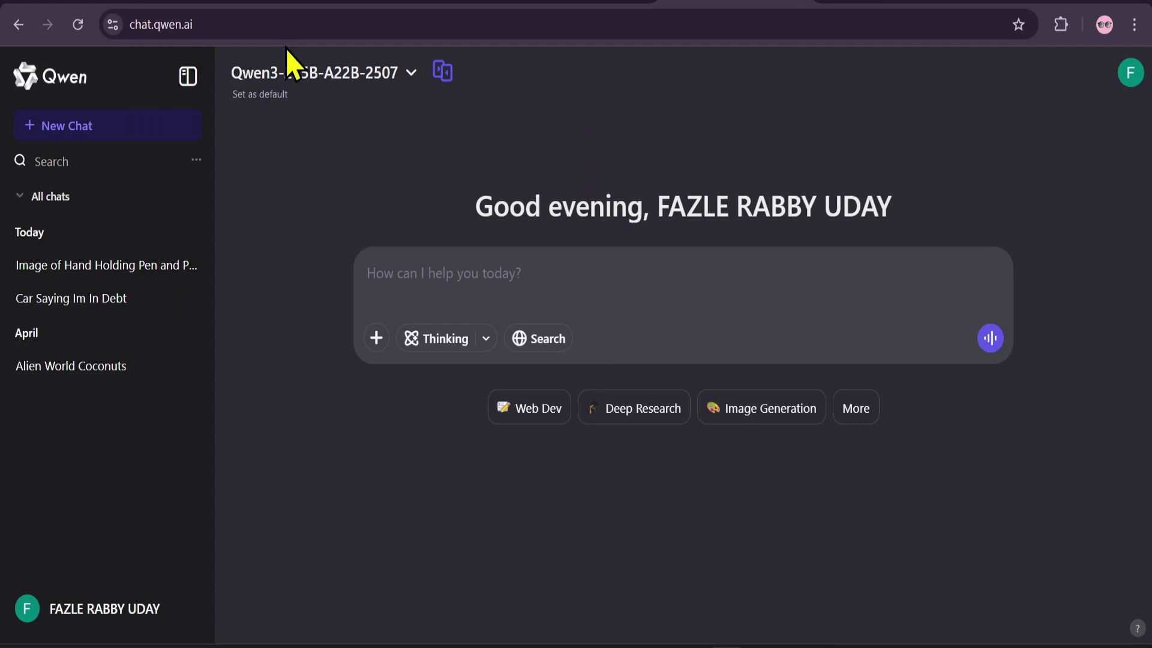
# Inspect the chat.qwen.ai address in the address bar, then return to the page.
pyautogui.click(123, 25)
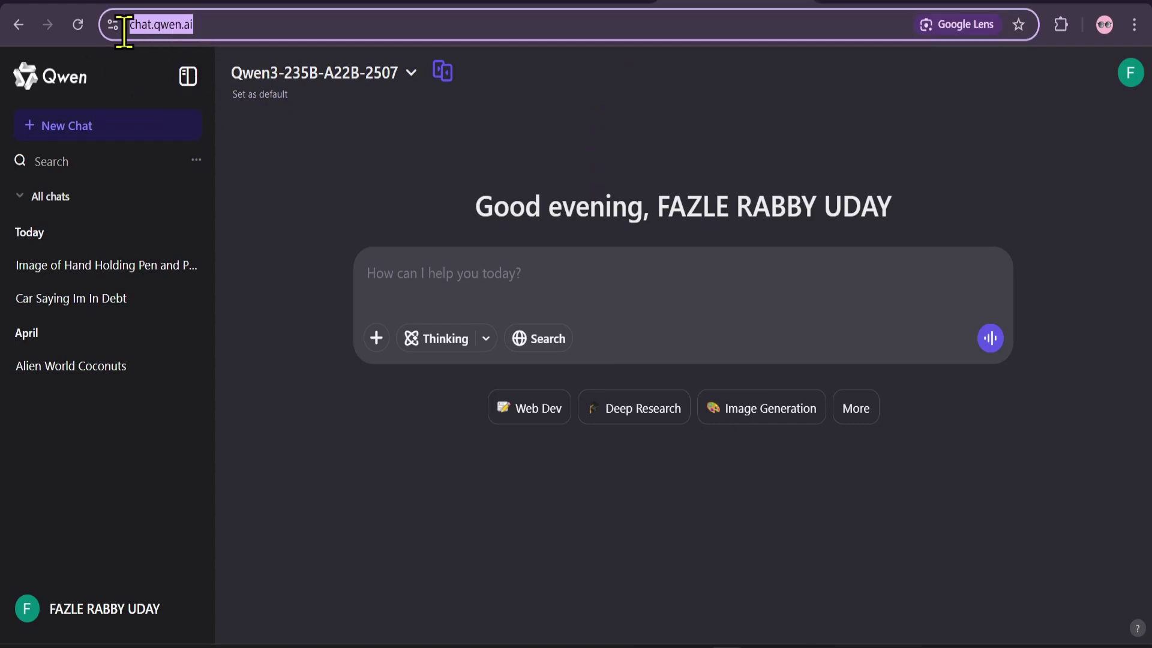
pyautogui.click(198, 25)
pyautogui.moveTo(198, 25); pyautogui.dragTo(131, 25)
pyautogui.press('End')
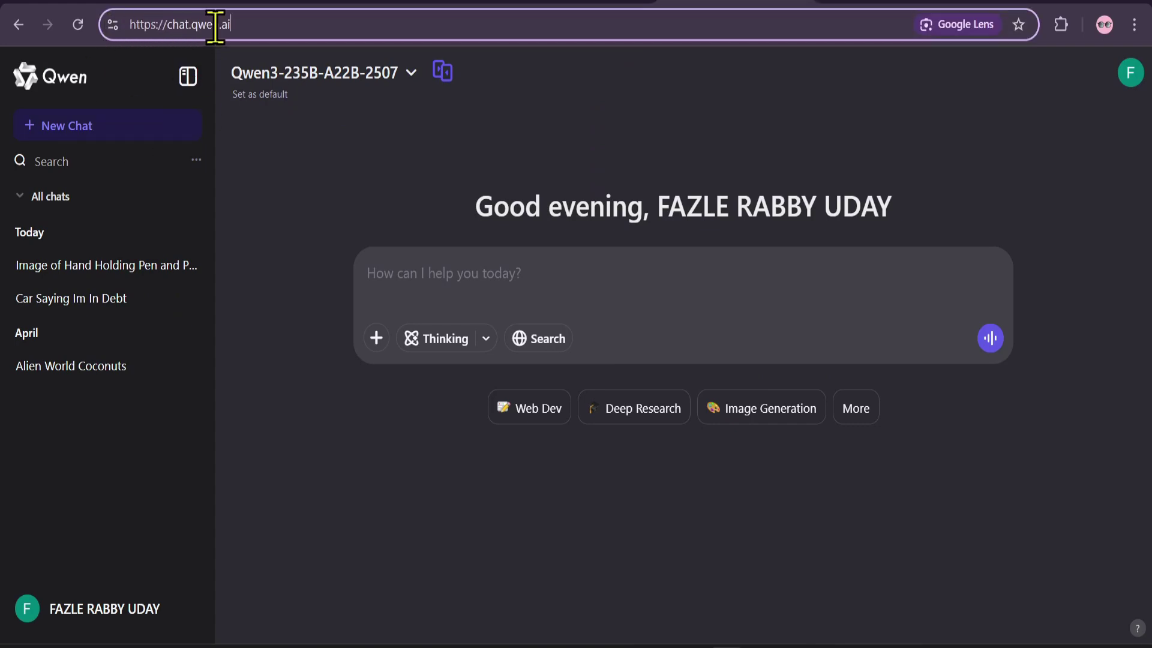
pyautogui.click(247, 233)
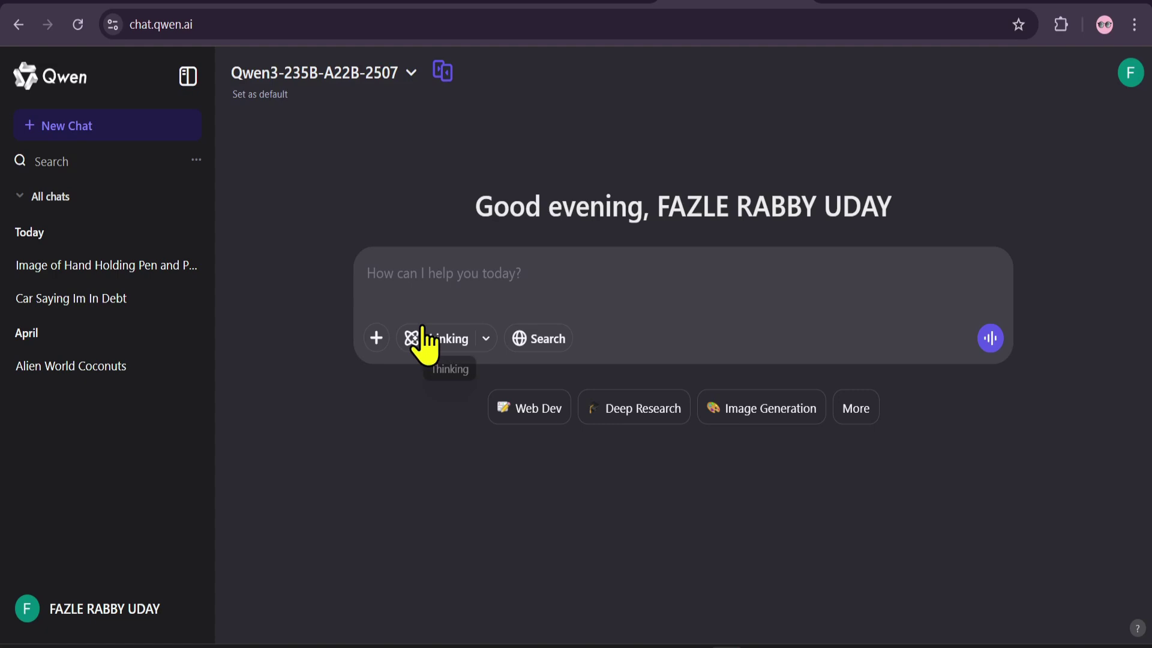
# Switch the prompt to Image Generation mode and set the aspect ratio to 16:9.
pyautogui.click(376, 339)
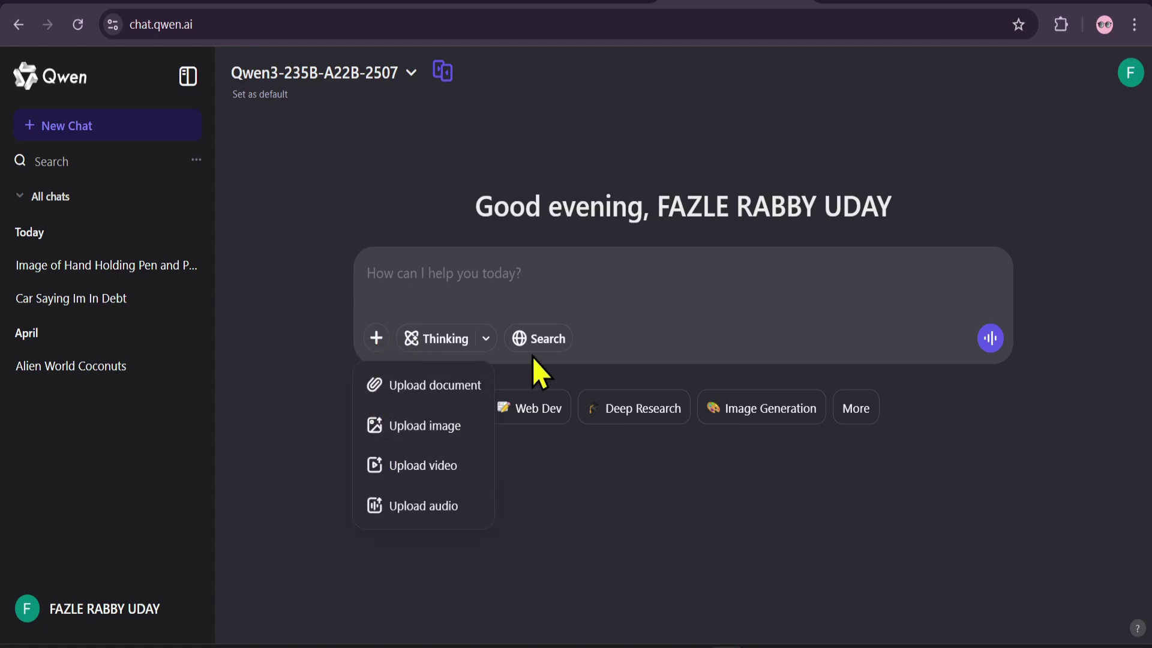
pyautogui.click(735, 415)
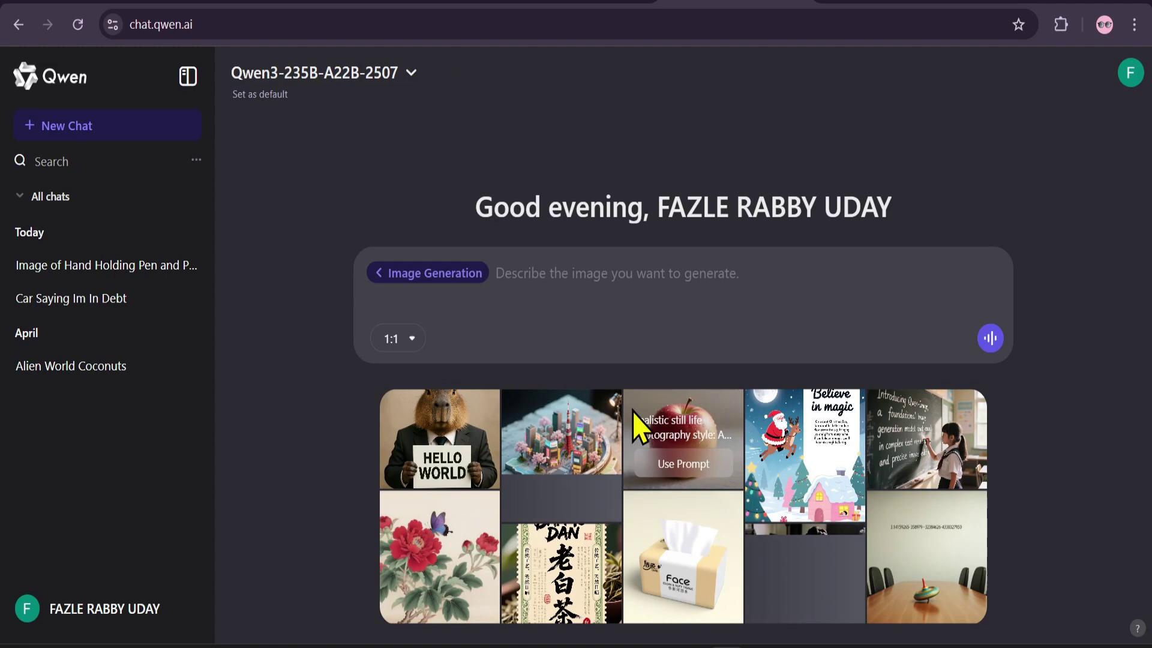
pyautogui.click(397, 339)
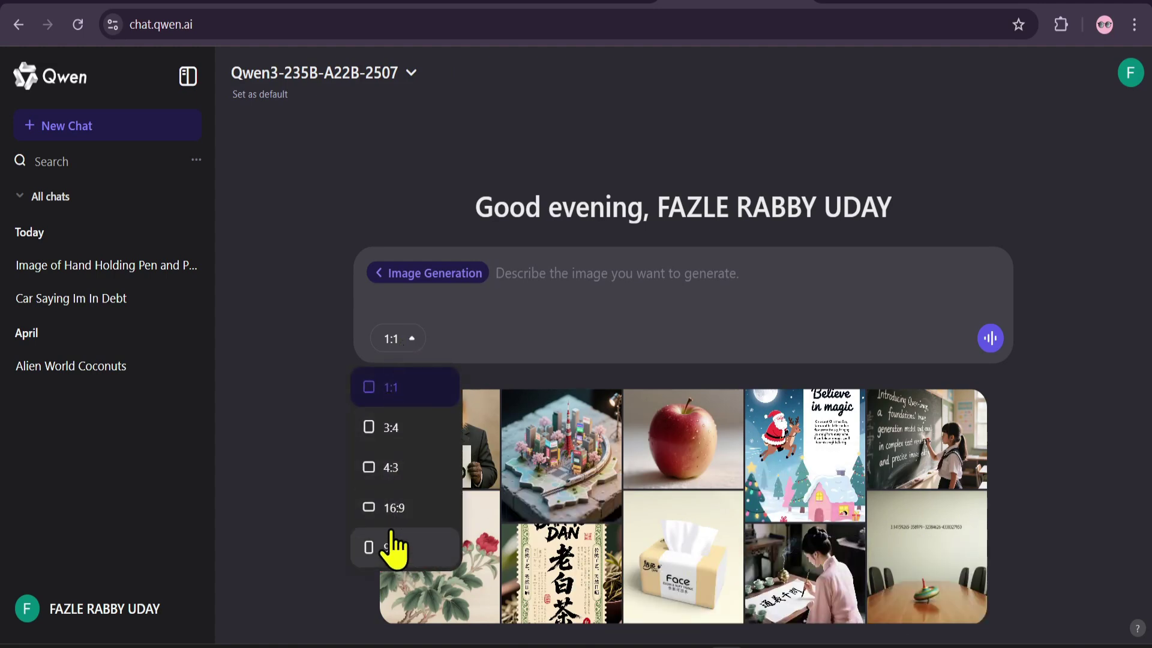
pyautogui.click(391, 508)
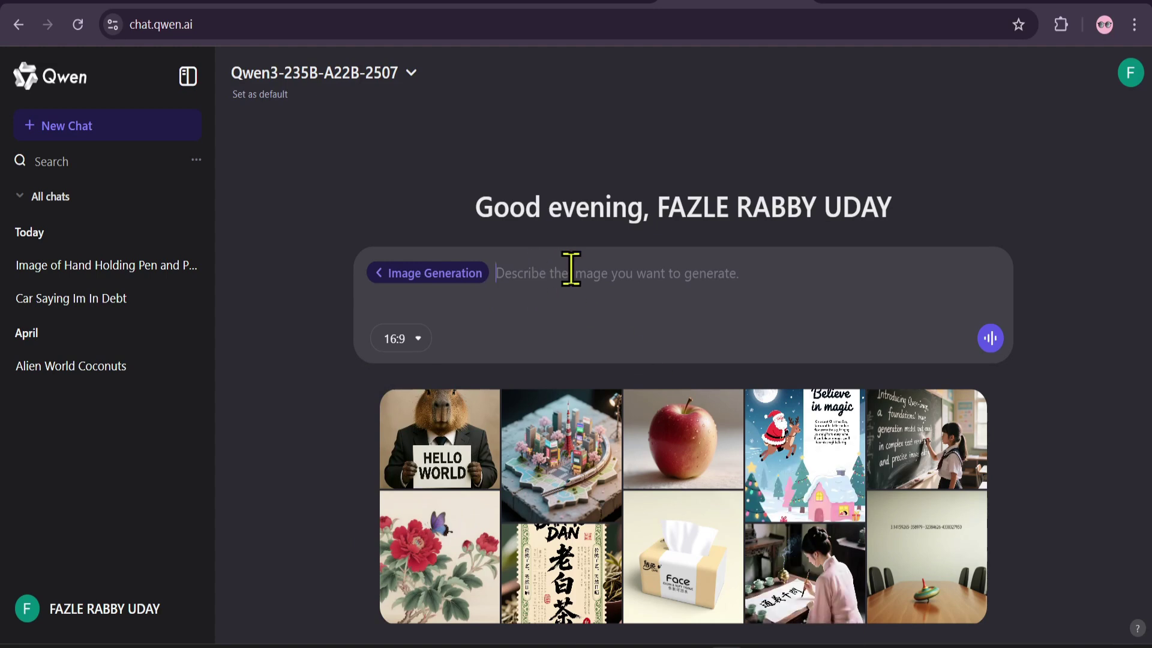
# Paste and send the prompt for an elderly fisherman in a yellow raincoat on a foggy pier.
pyautogui.write('Ultra-realistic photograph of an elderly fisherman with deep wrinkles, wearing a weathered yellow raincoat, standing on a foggy wooden pier at dawn, Canon EOS R5, f/1.8, cinematic lighting, extremely high detail')
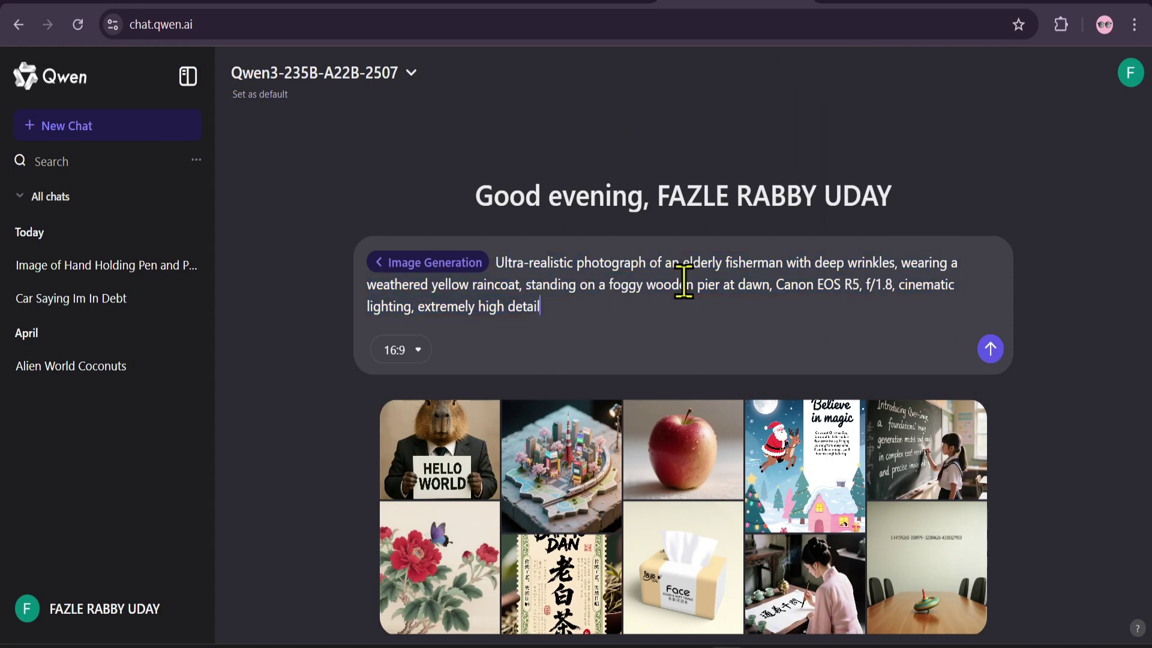
pyautogui.click(991, 349)
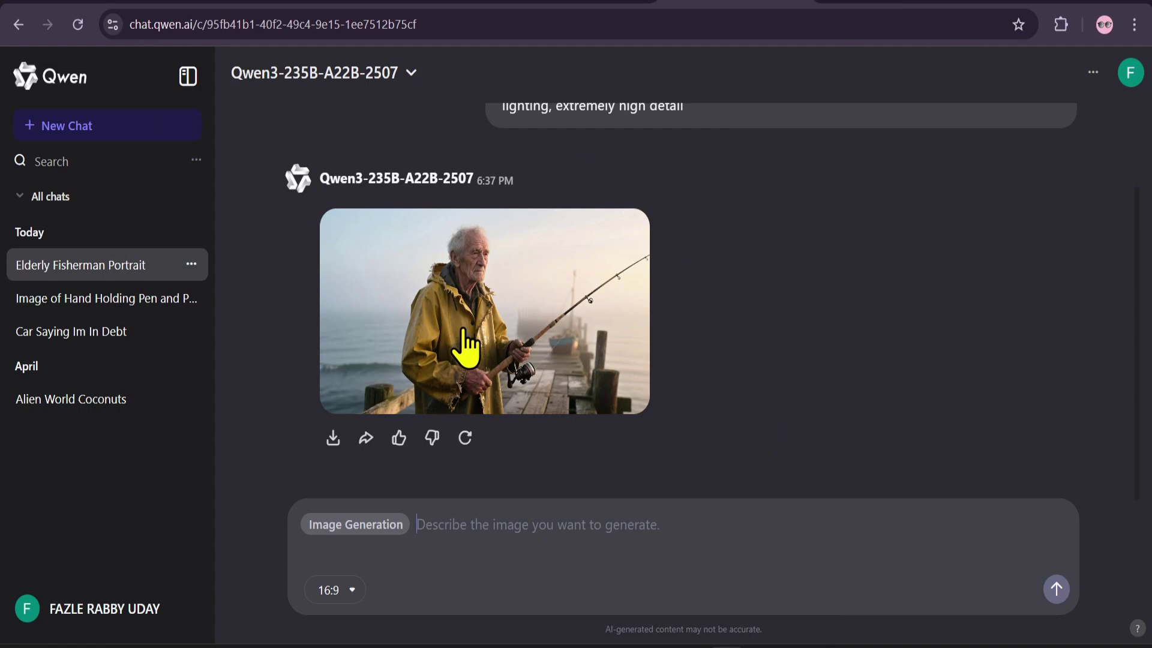
# Download the fisherman portrait from the enlarged view, then close the viewer.
pyautogui.click(512, 341)
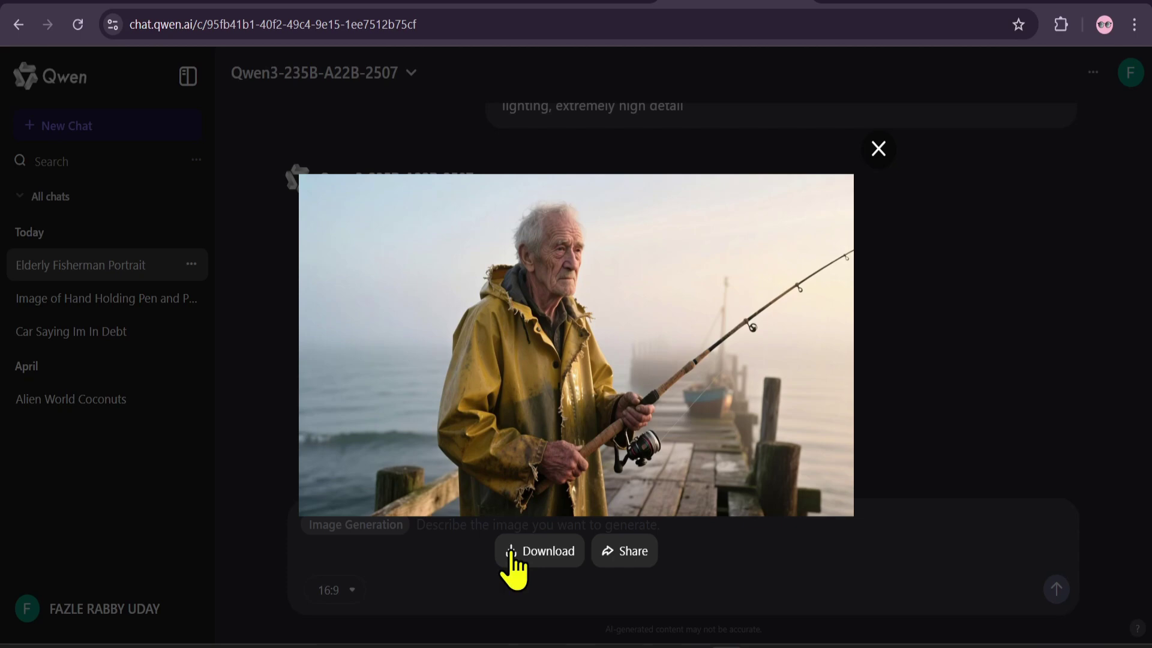
pyautogui.click(534, 549)
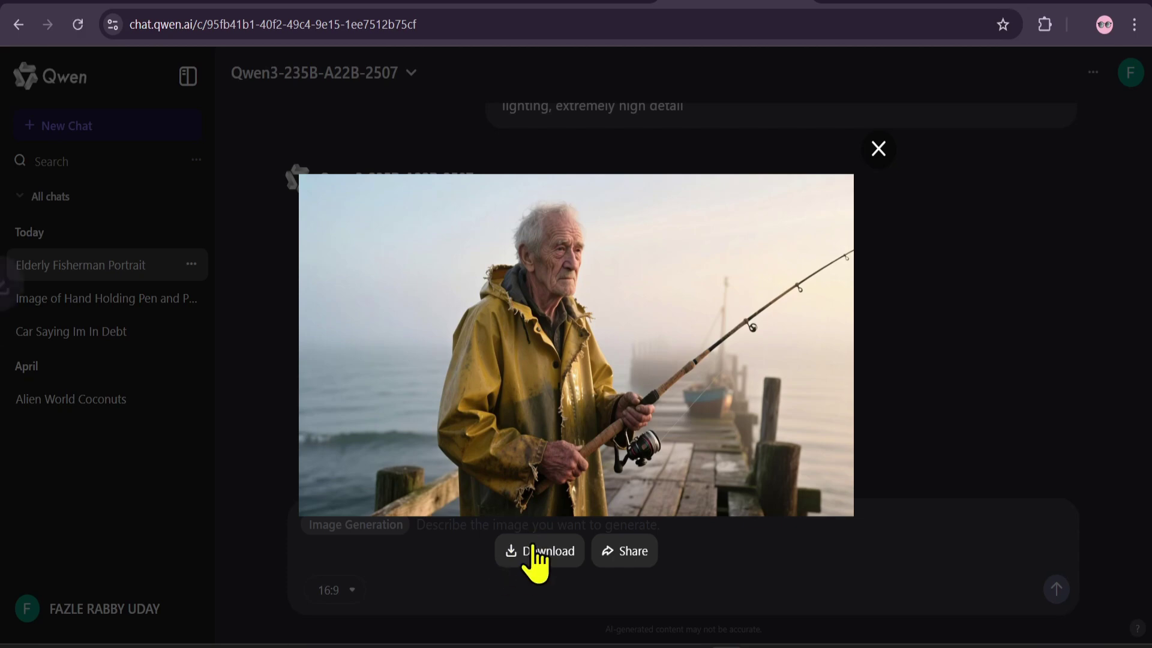
pyautogui.click(879, 149)
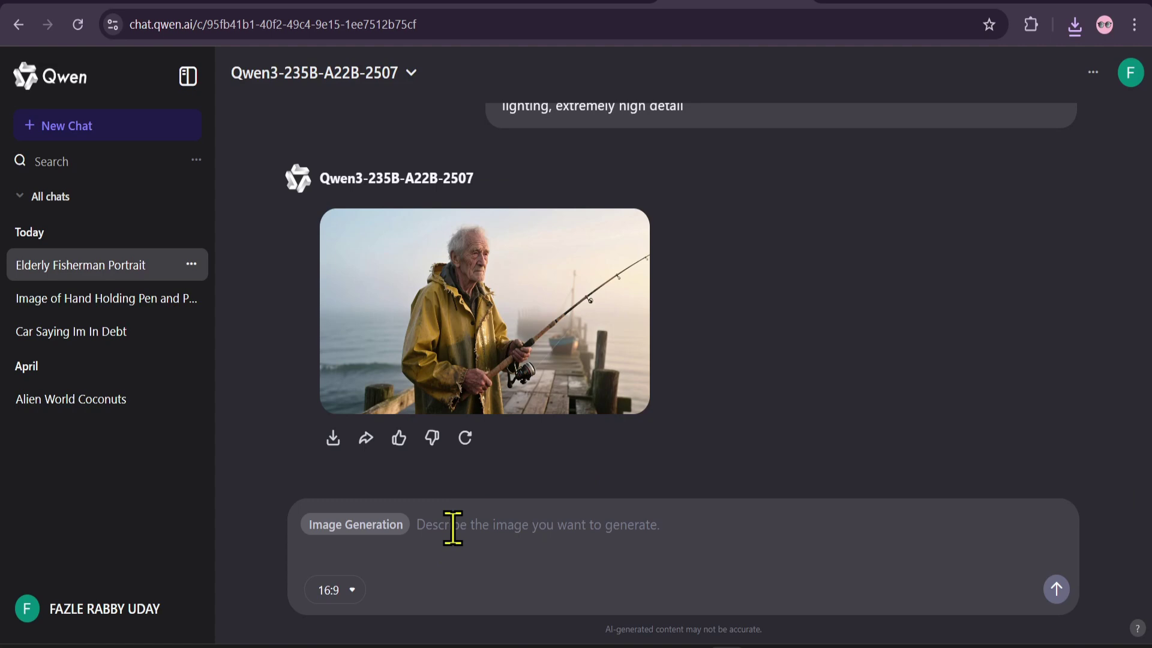
# Send the coffee-shop prompt with headline 'AI Changes Everything', then view the result enlarged.
pyautogui.write('A man sitting at a coffee shop table, reading a newspaper with the headline ‘AI Changes Everything,’ realistic printed text on the newspaper, morning sunlight through the window')
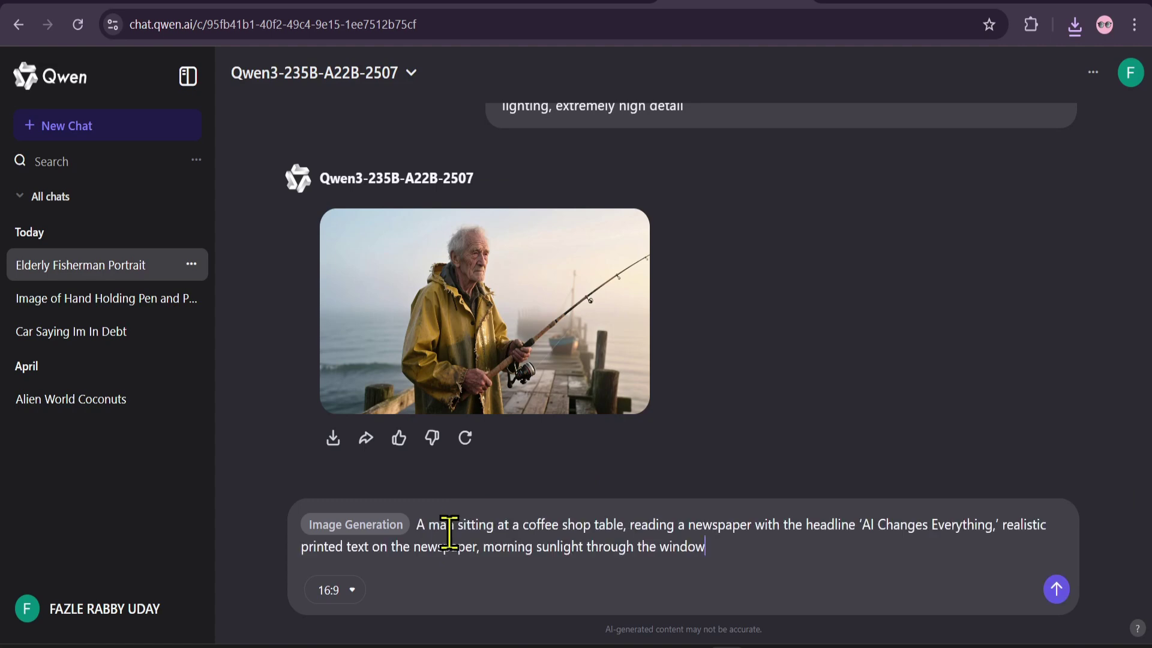
pyautogui.moveTo(589, 548); pyautogui.dragTo(405, 527)
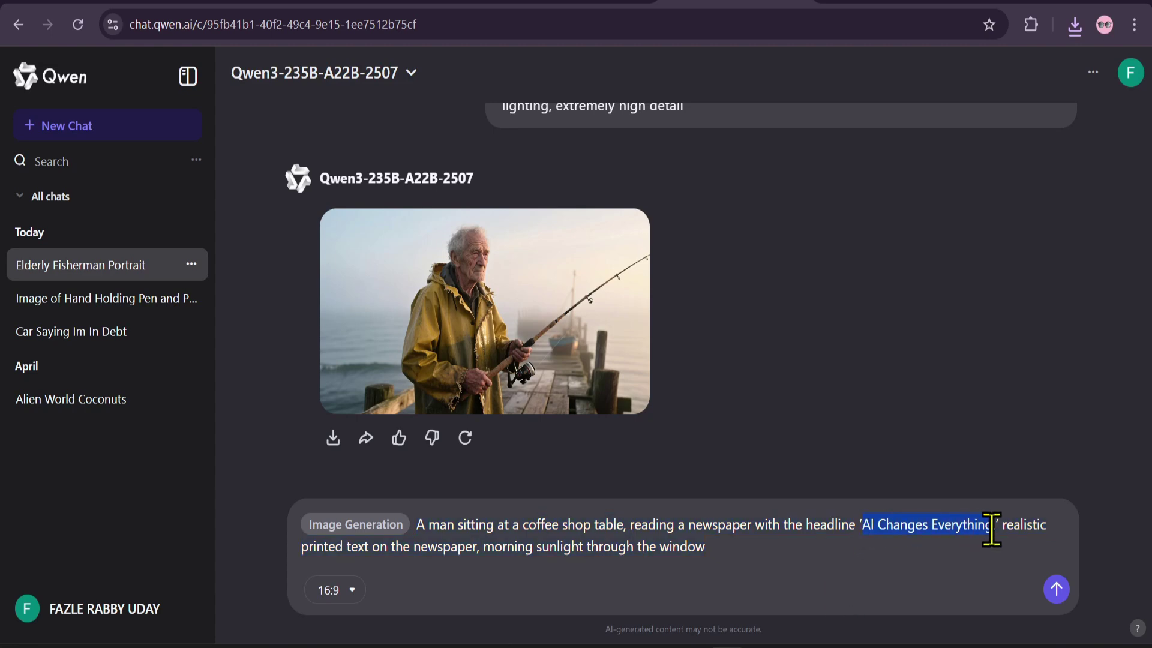
pyautogui.click(1054, 588)
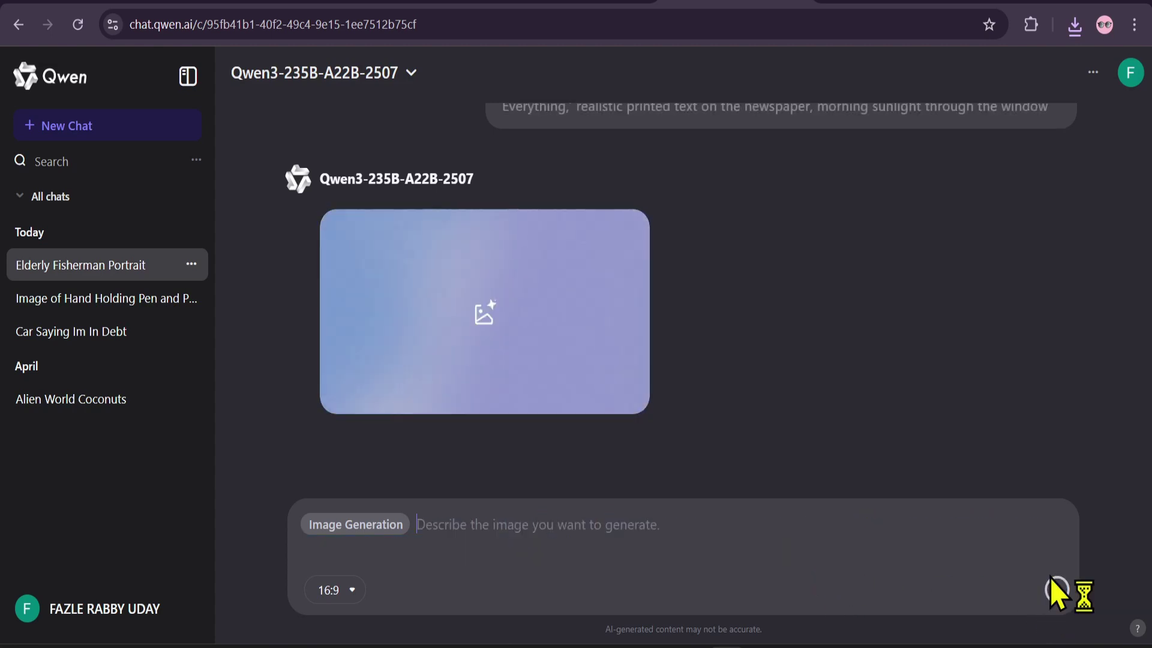
pyautogui.scroll(1, 497, 360)
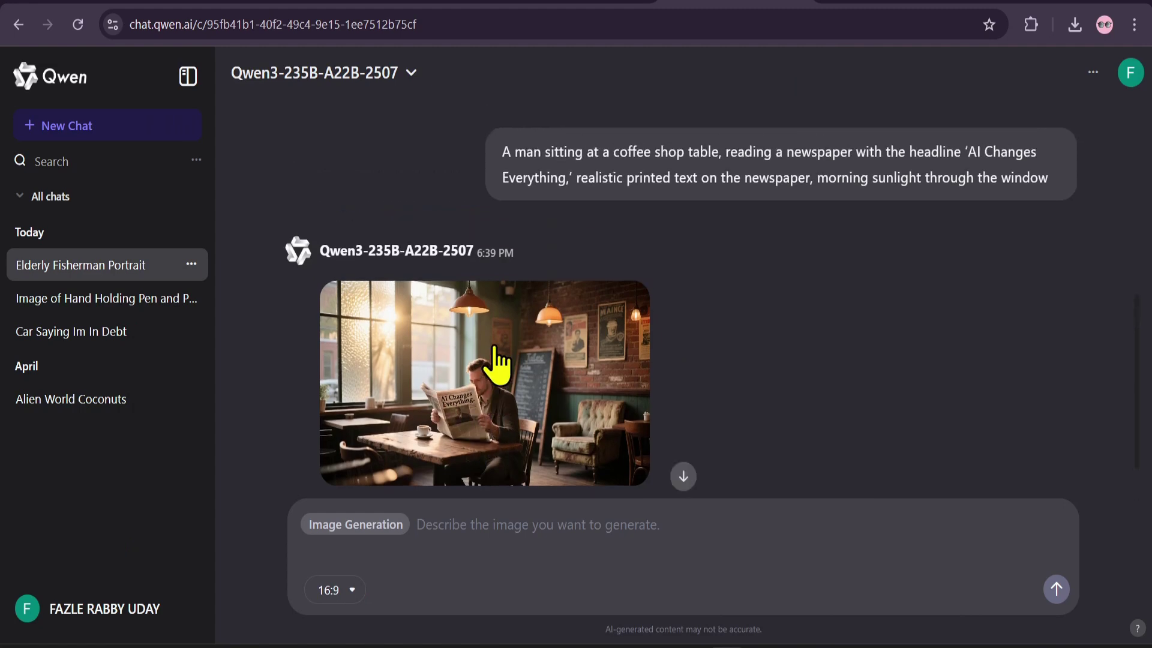
pyautogui.scroll(-2, 480, 300)
pyautogui.click(531, 327)
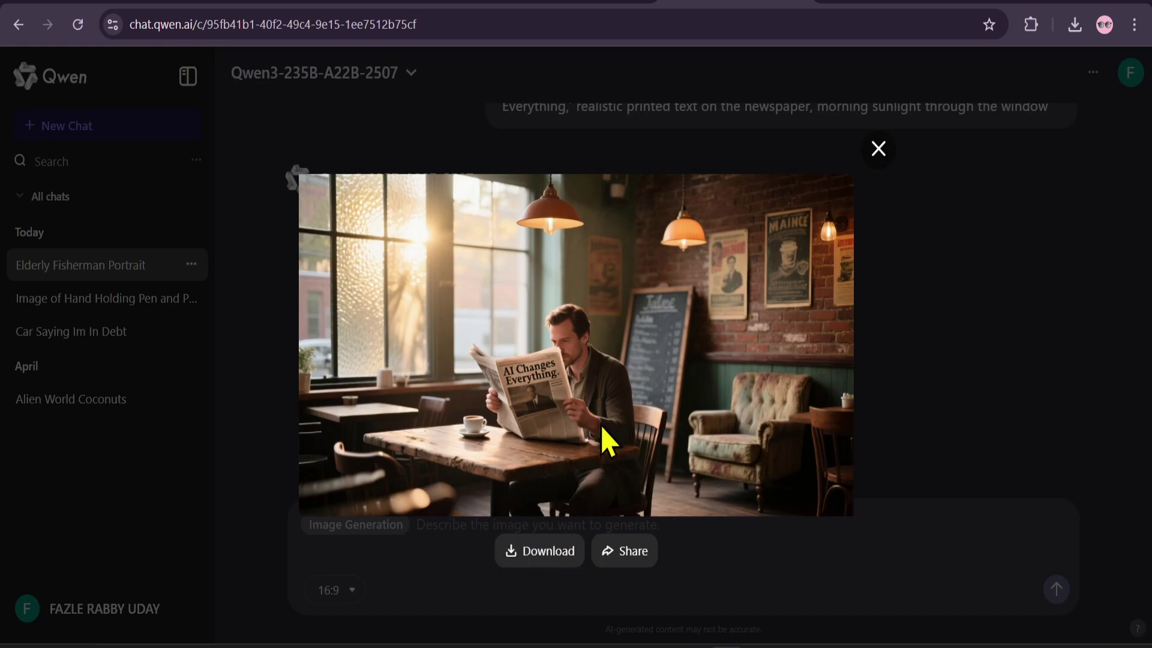
pyautogui.click(878, 150)
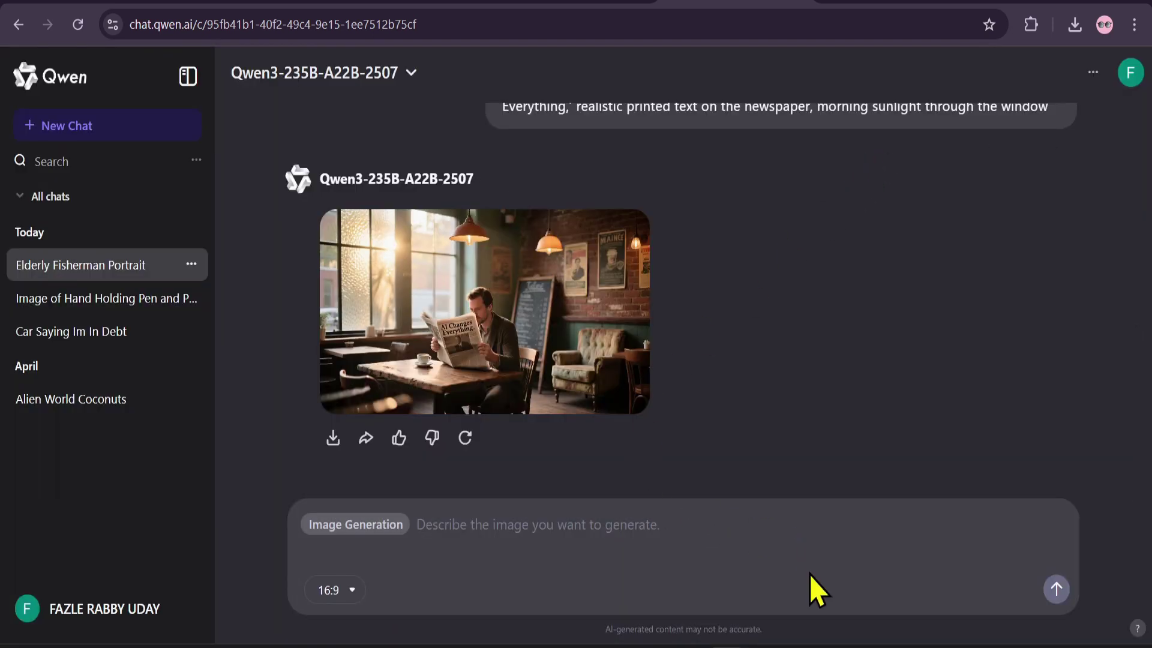
# Paste the four-panel cat comic prompt and change the aspect ratio to 9:16.
pyautogui.write('Four-panel comic in colorful, cartoony style, bold black outlines, flat colors, light halftone shading. Panel 1: A cat wearing glasses is sitting at a computer typing, with a thought bubble saying, ‘I’m finally going to write my novel!’ Panel 2: Close-up of the cat’s paw hovering dramatically over the keyboard. Panel 3: The cat stares at the screen — which now says ‘Chapter 1: Meow.’ Panel 4: The cat leans back in the chair with a smug smile, saying in a speech bubble, ‘Perfect. Pulitzer, here I come.’ Comic layout visible, panels separated by clean white gutters, speech bubbles with legible text, playful comic font.')
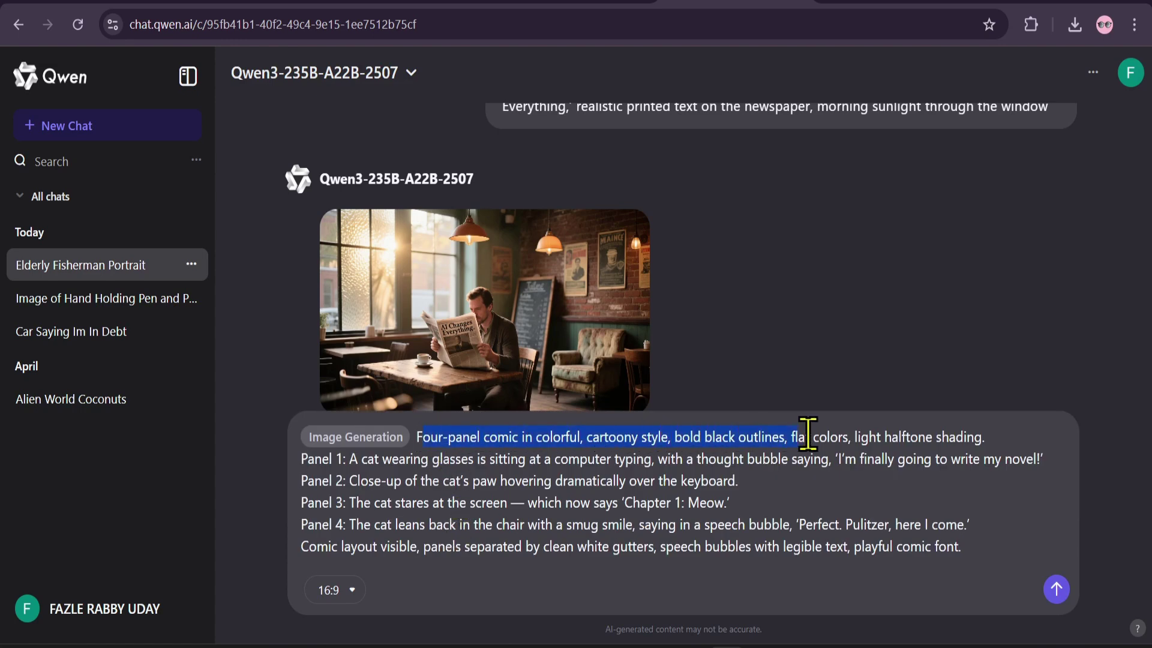
pyautogui.click(993, 434)
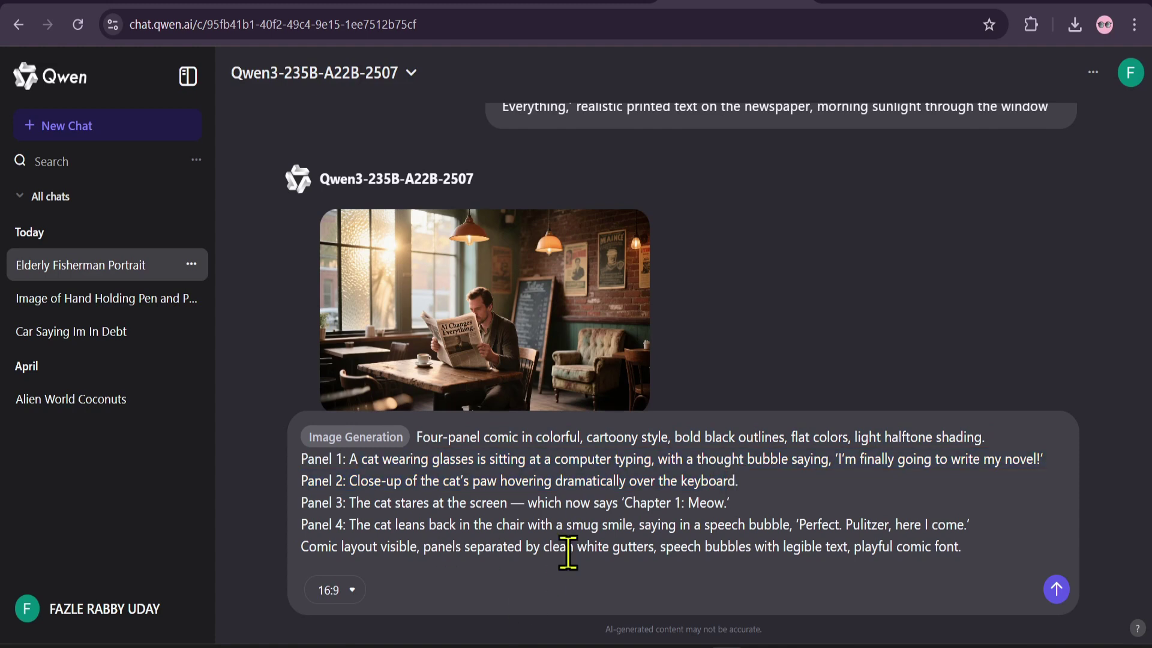
pyautogui.click(329, 591)
pyautogui.click(324, 543)
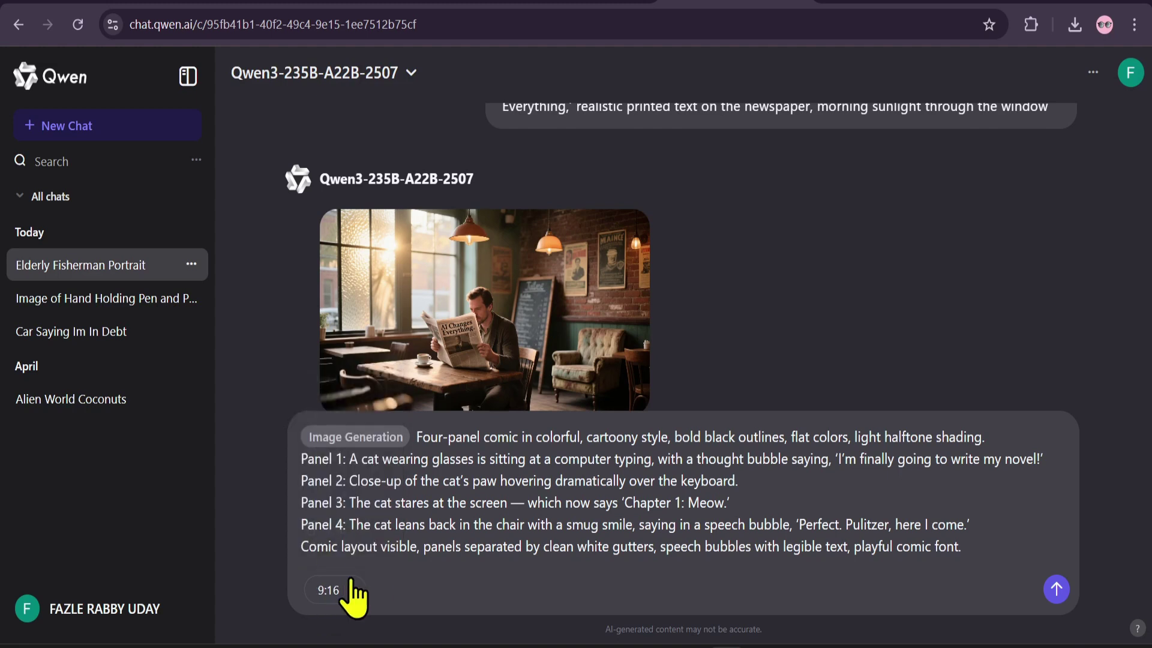
pyautogui.click(1056, 589)
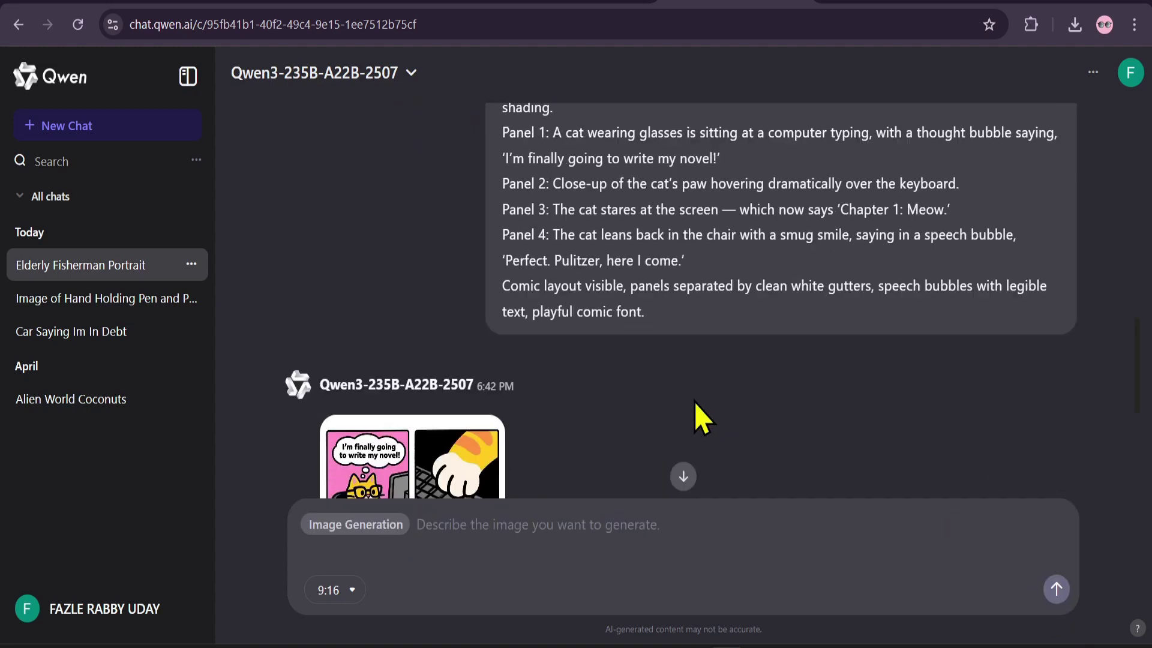
pyautogui.scroll(-5, 694, 402)
pyautogui.scroll(4, 641, 360)
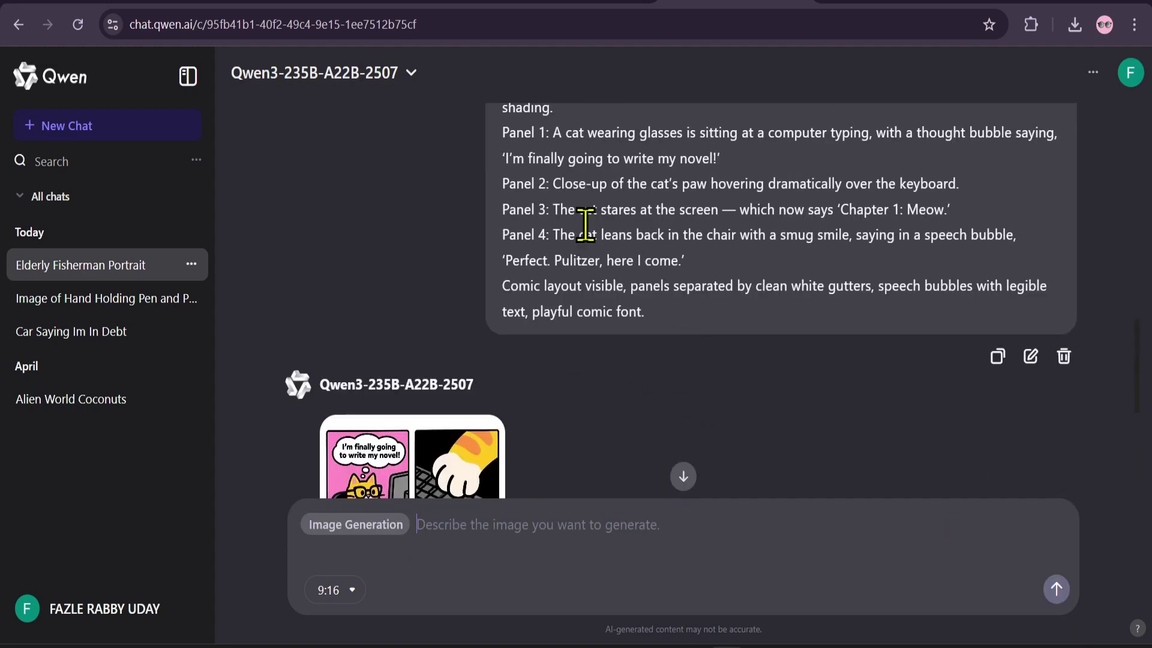
pyautogui.click(677, 264)
pyautogui.scroll(2, 672, 288)
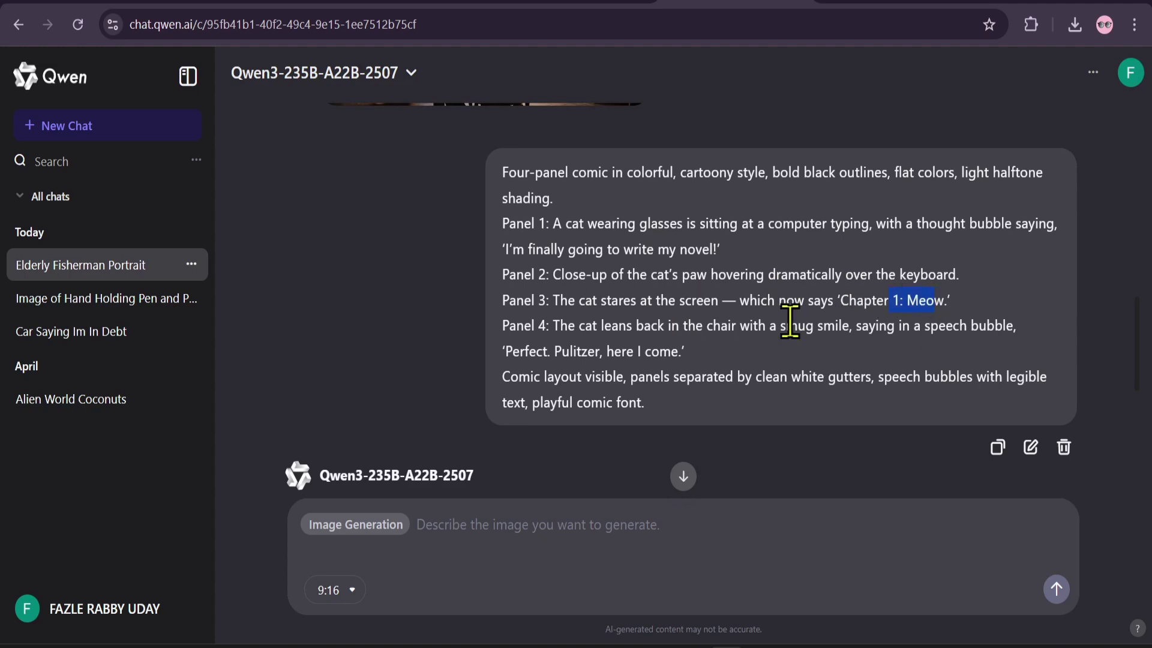
pyautogui.scroll(-7, 658, 403)
pyautogui.click(419, 243)
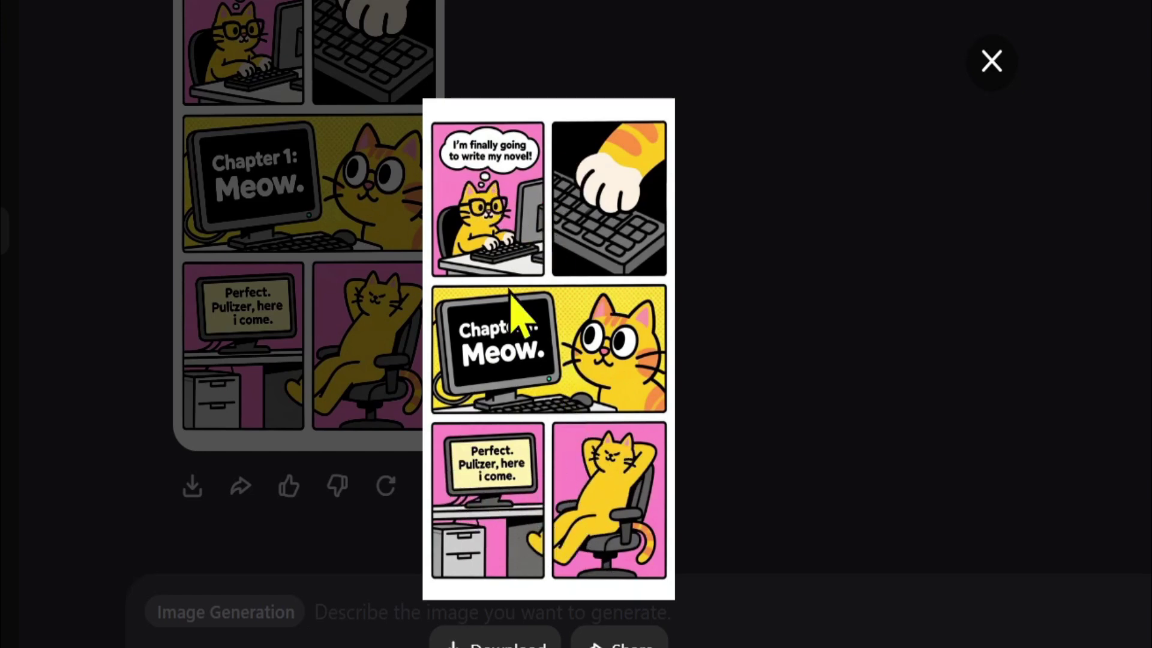
pyautogui.click(991, 61)
pyautogui.scroll(5, 701, 288)
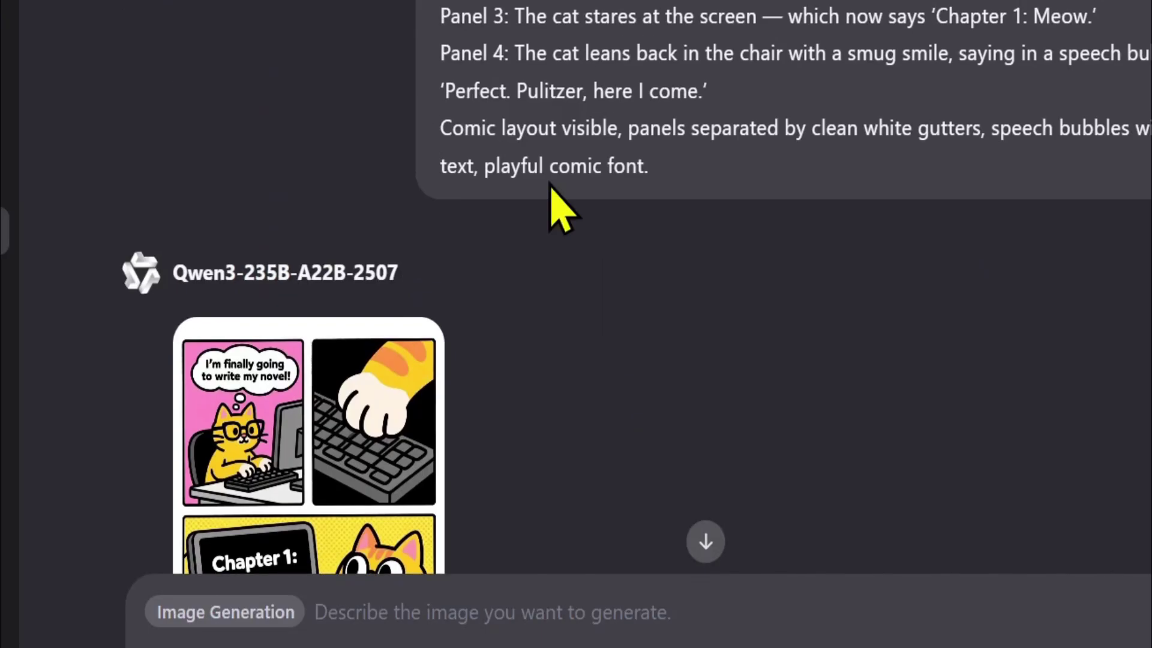
pyautogui.scroll(-8, 773, 280)
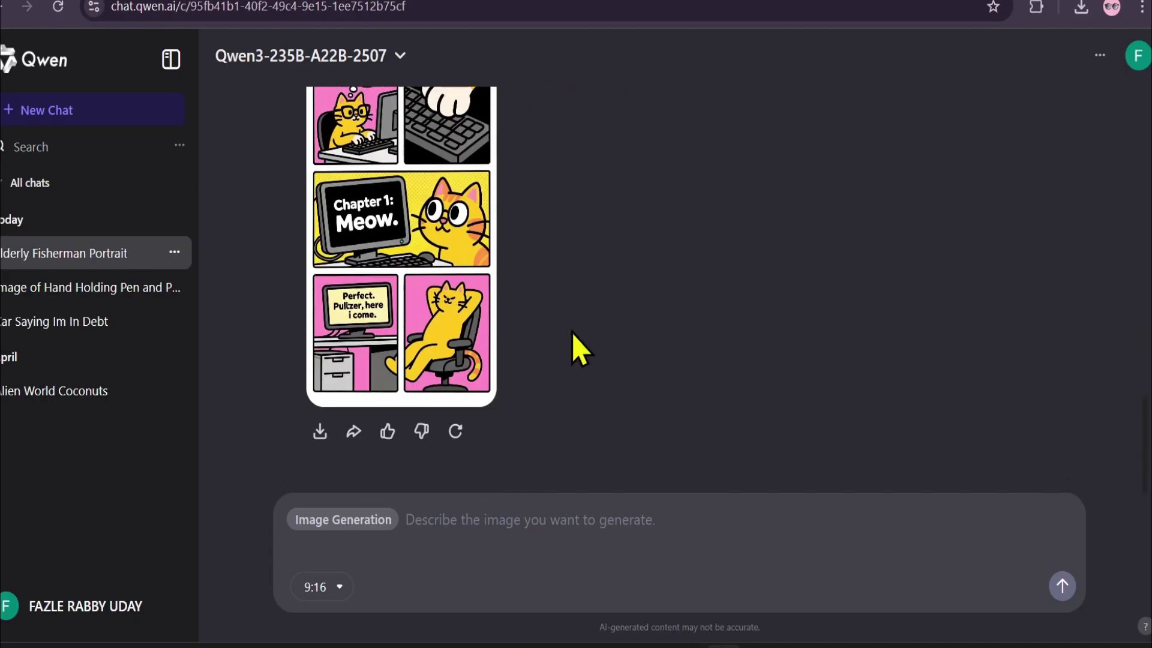
pyautogui.scroll(3, 529, 381)
pyautogui.scroll(10, 702, 324)
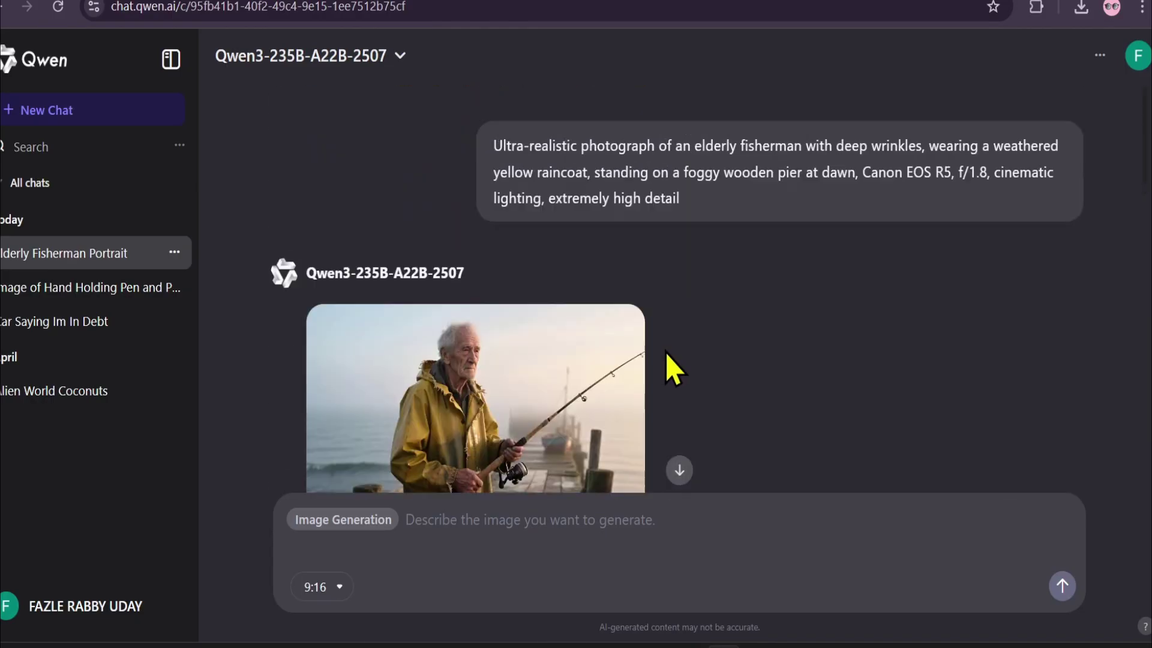
pyautogui.scroll(-10, 709, 336)
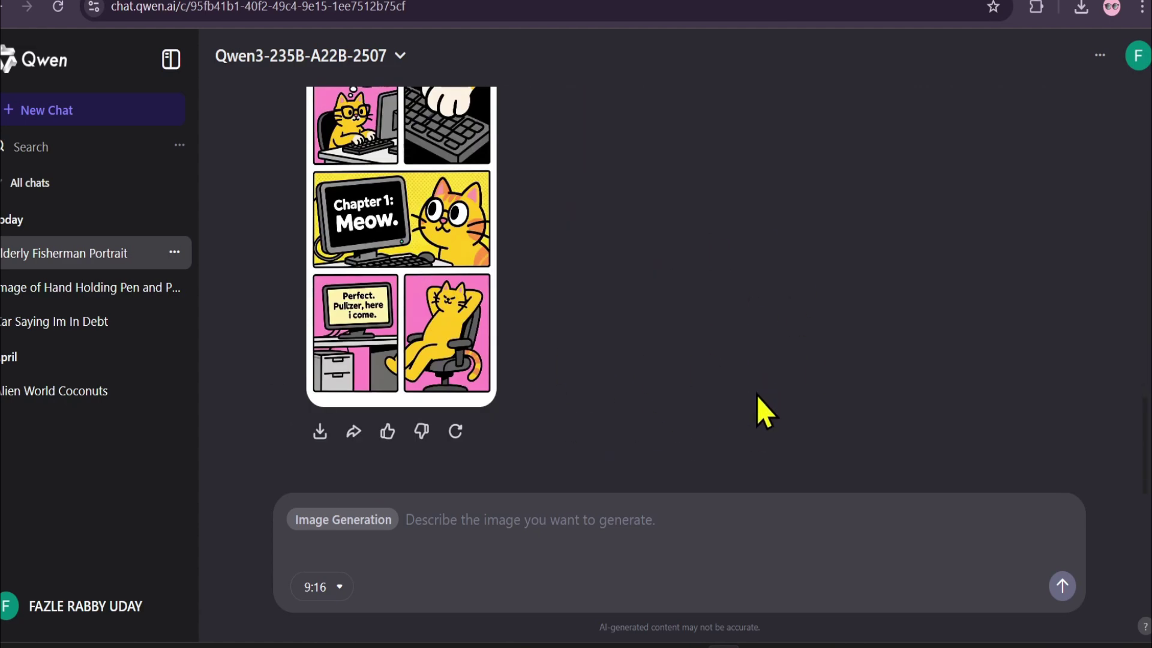
# Switch to the Qwen-Image blog tab and look over the post's title.
pyautogui.hotkey('ctrl', 'Tab')
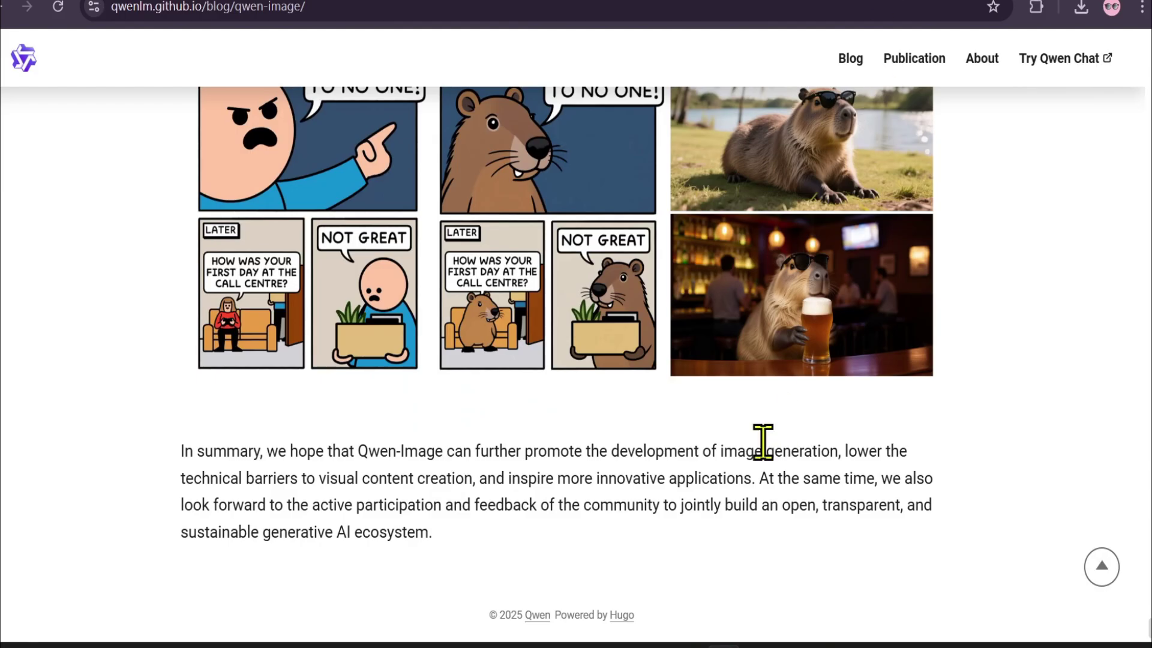
pyautogui.scroll(20, 662, 458)
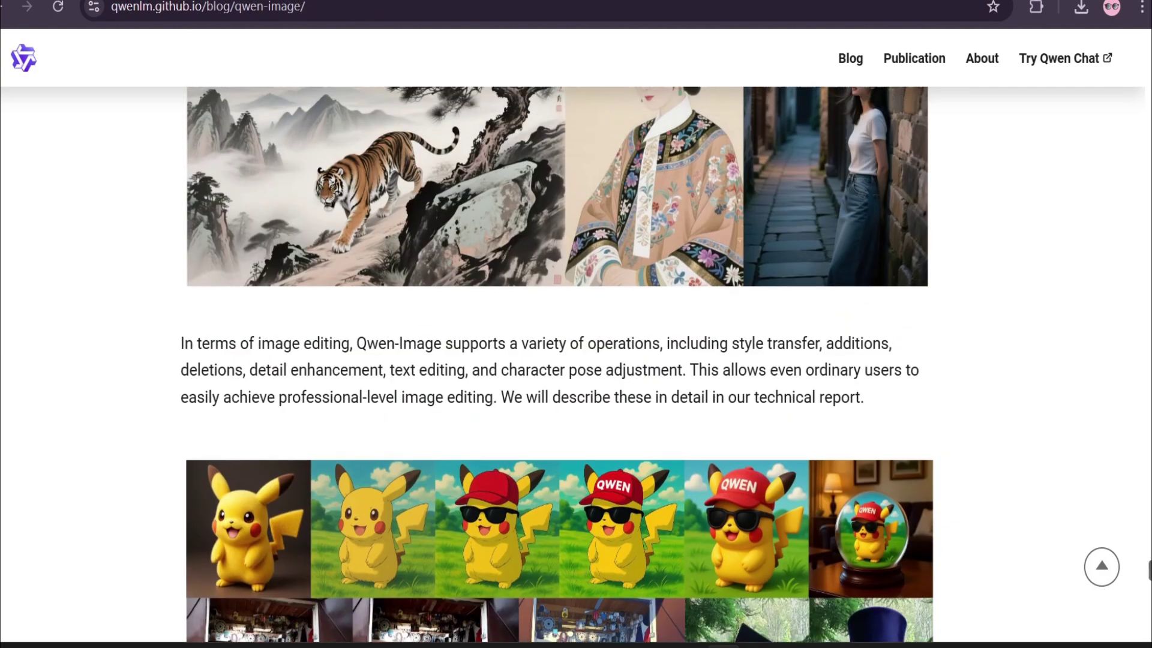
pyautogui.scroll(20, 818, 172)
pyautogui.scroll(-10, 388, 264)
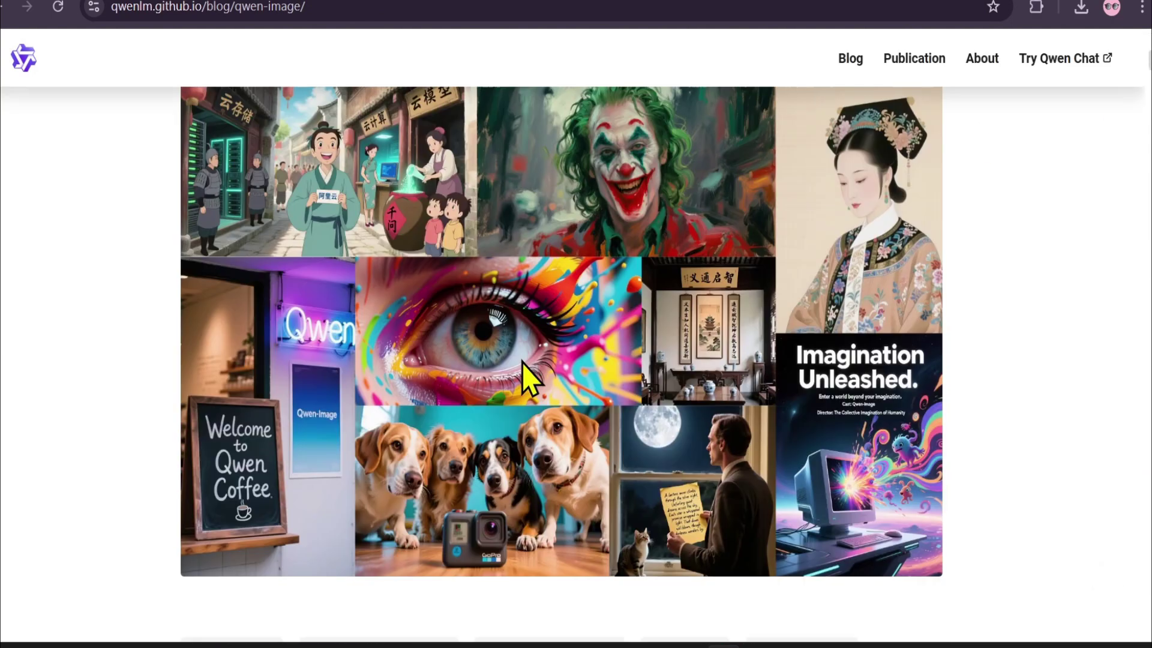
pyautogui.scroll(10, 527, 378)
pyautogui.moveTo(181, 180); pyautogui.dragTo(602, 309)
pyautogui.click(612, 327)
# Go back to the Qwen Chat conversation with the cat comic and select its web address.
pyautogui.scroll(-5, 648, 399)
pyautogui.scroll(5, 690, 180)
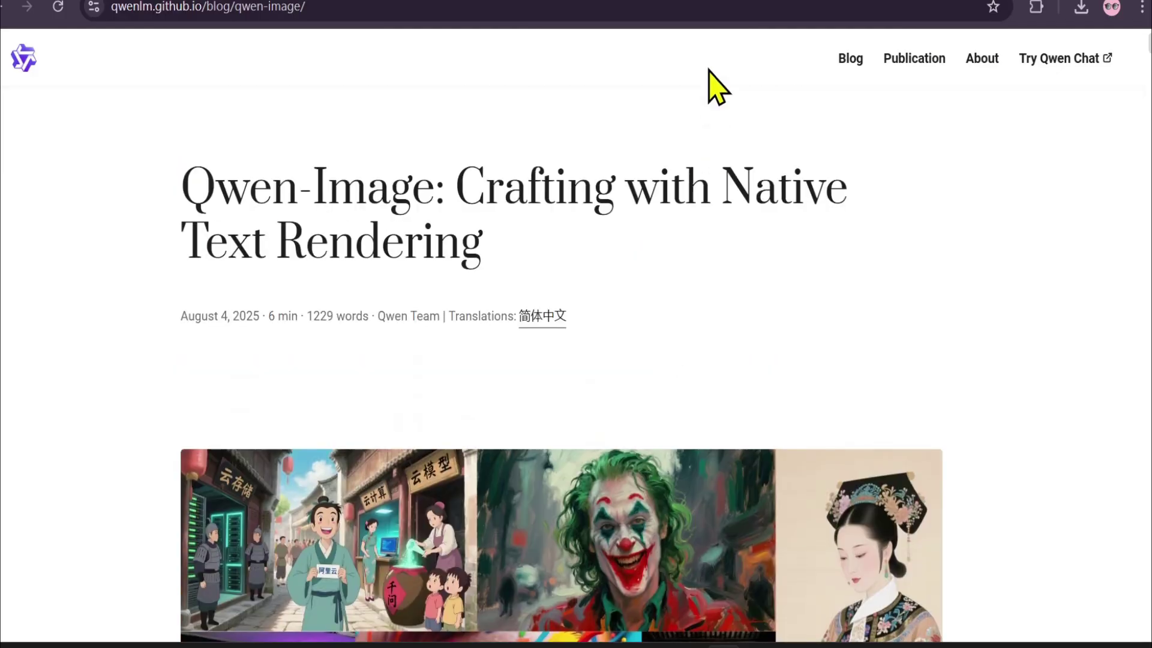
pyautogui.click(706, 4)
pyautogui.click(411, 13)
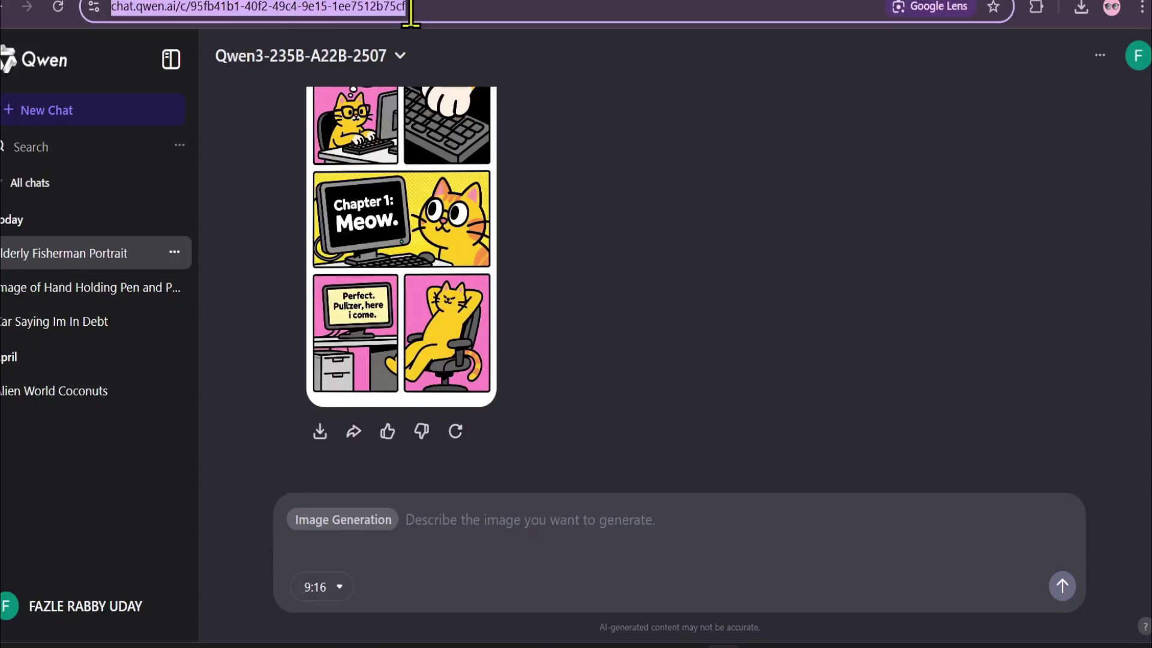